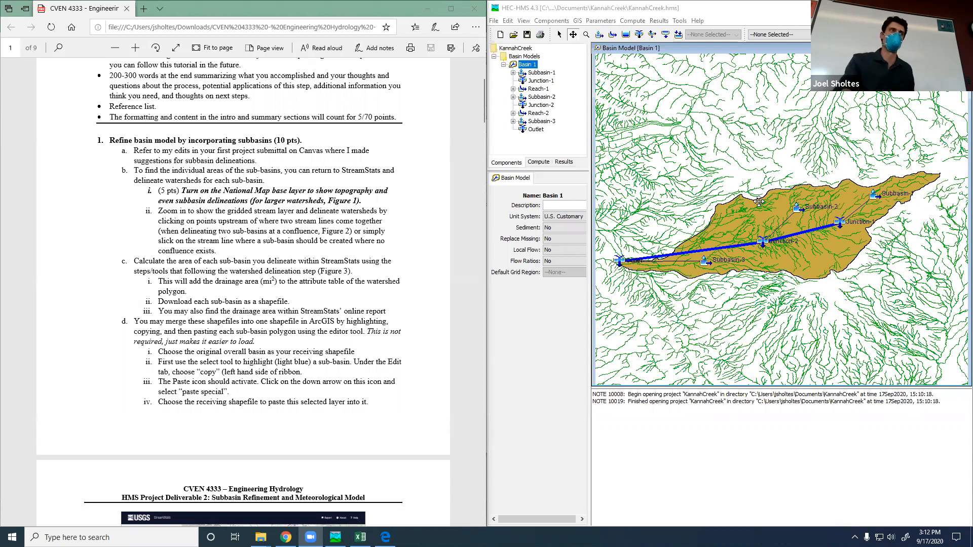
Review the assignment's subbasin delineation instructions and StreamStats and ArcGIS example Figures 1 to 4.
left_click(260, 402)
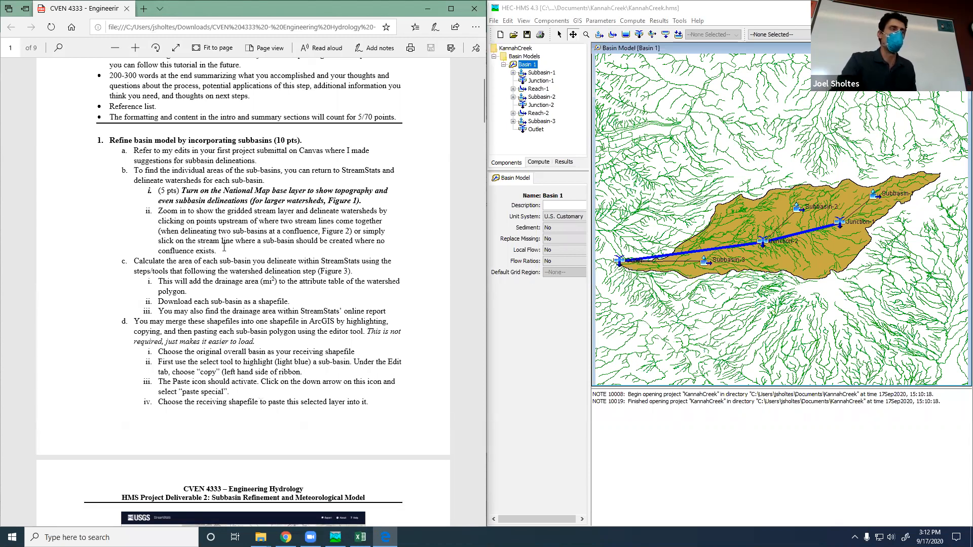
scroll(224, 246, "down", 10)
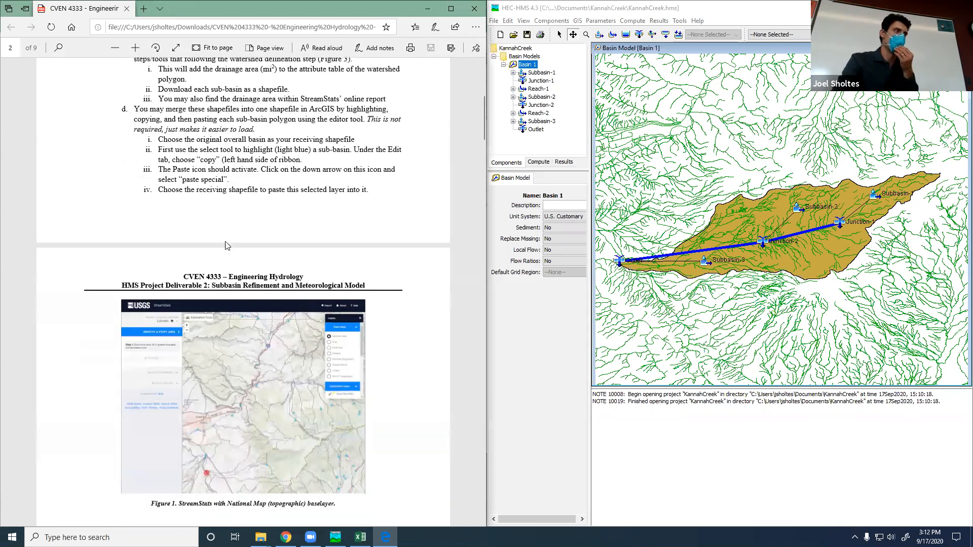
scroll(272, 317, "up", 3)
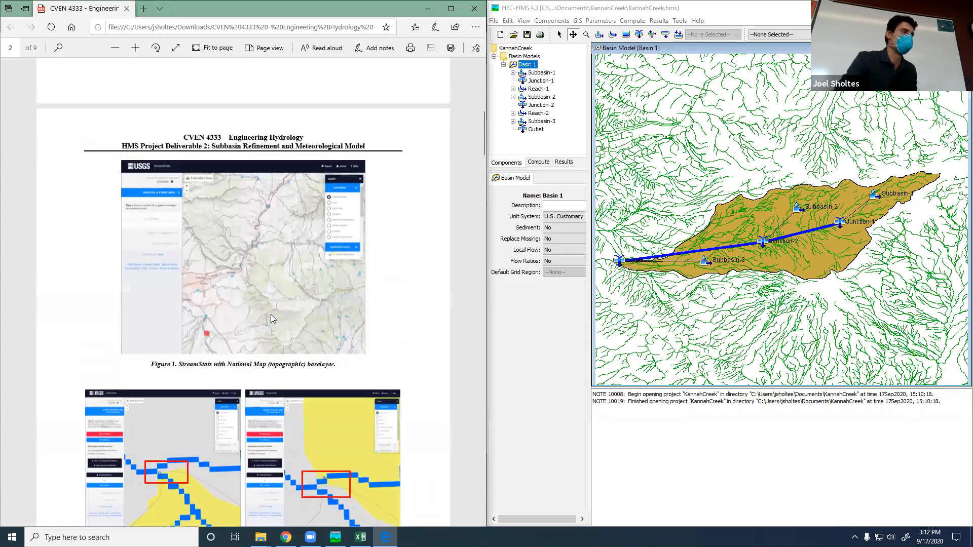
scroll(278, 305, "down", 3)
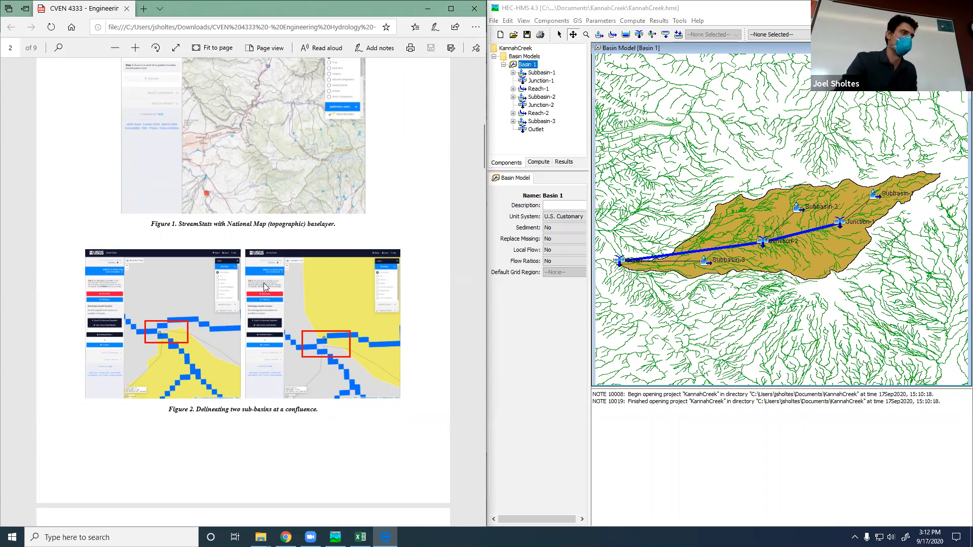
scroll(146, 387, "down", 9)
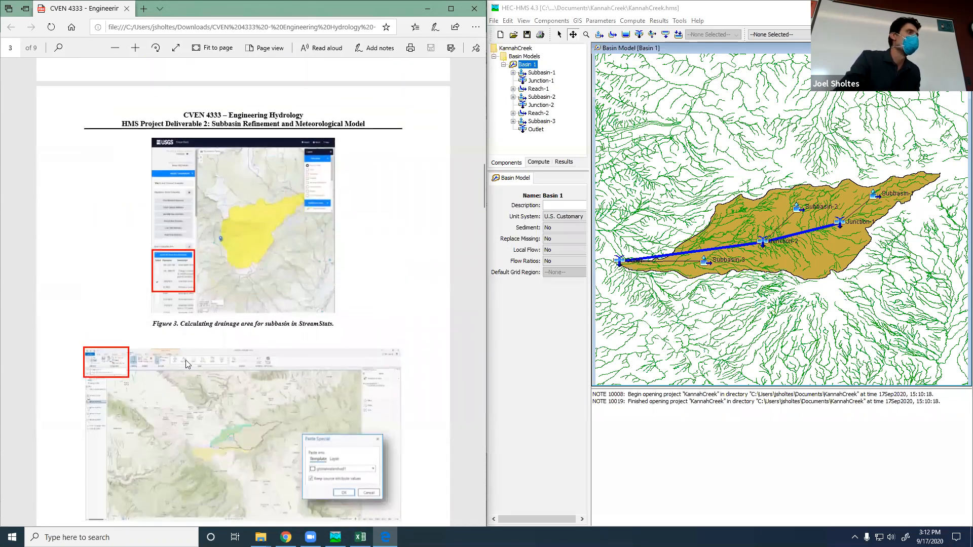
scroll(157, 340, "down", 3)
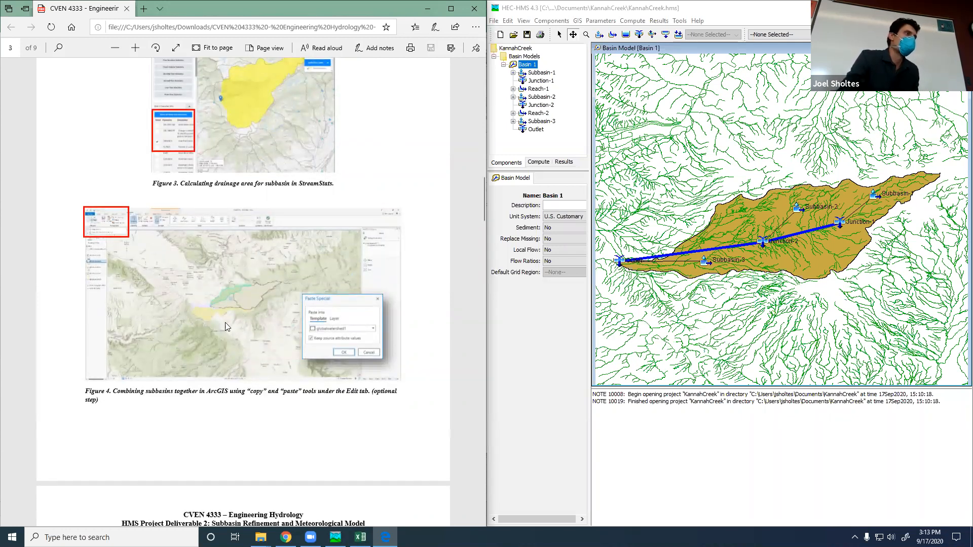
scroll(226, 320, "up", 3)
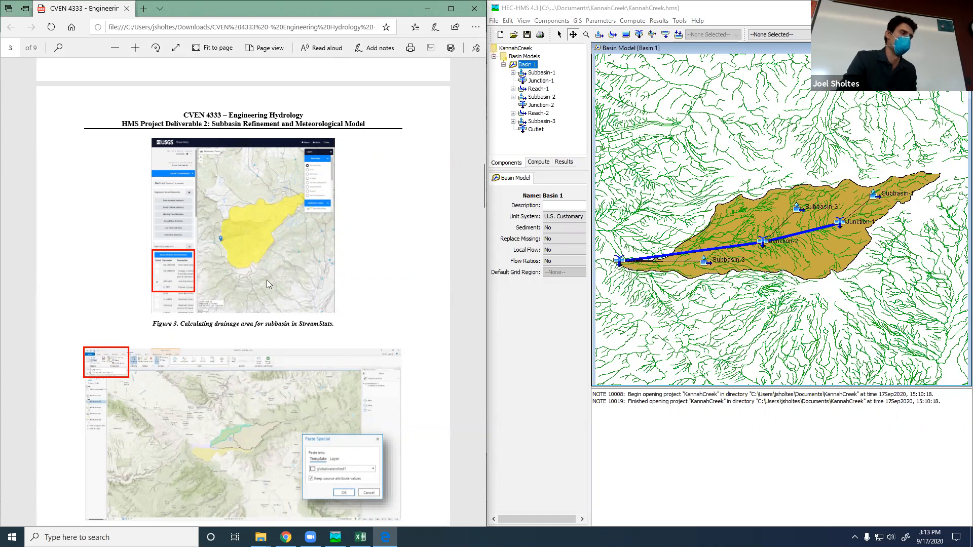
scroll(254, 319, "down", 8)
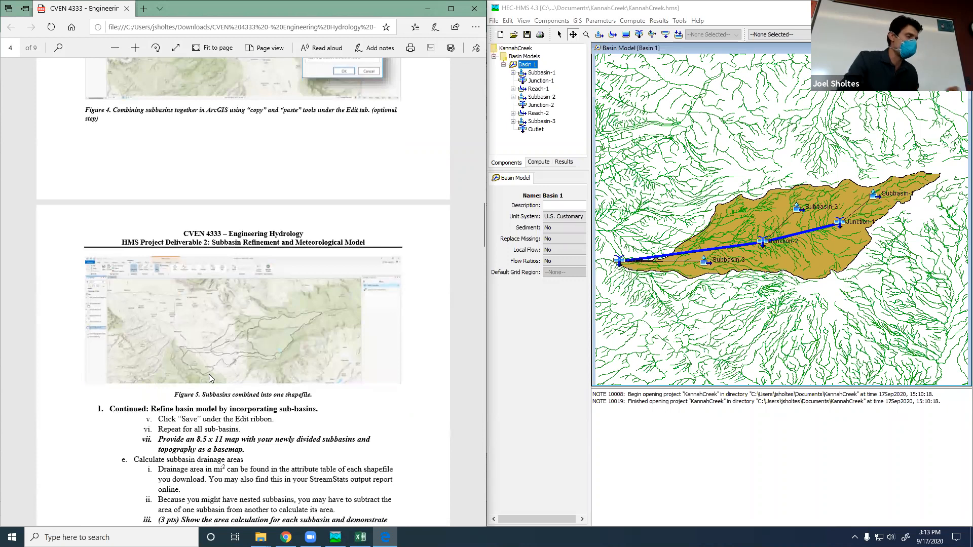
Examine the combined subbasins in Figure 5 up close and read the drainage area and HMS model framework instructions.
scroll(198, 365, "up", 5, "ctrl")
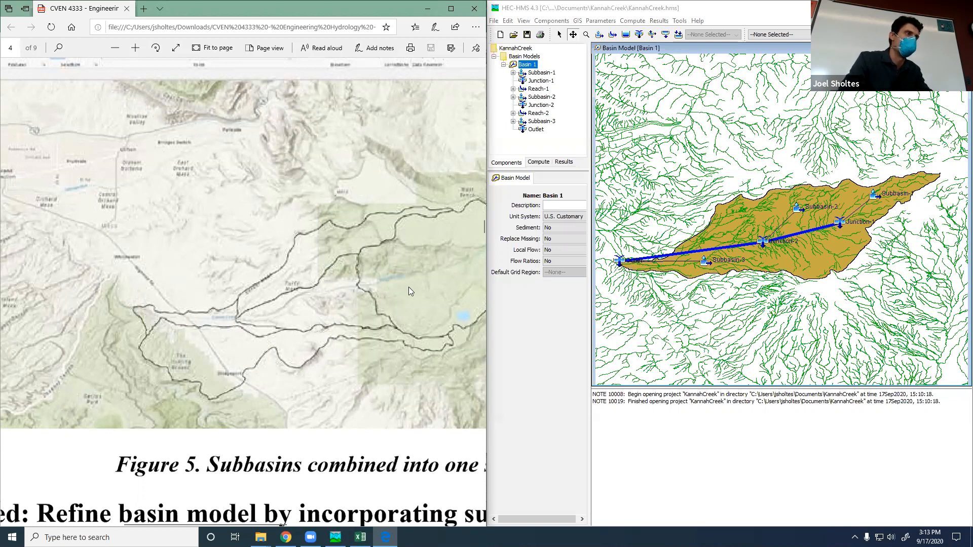
scroll(362, 283, "down", 2)
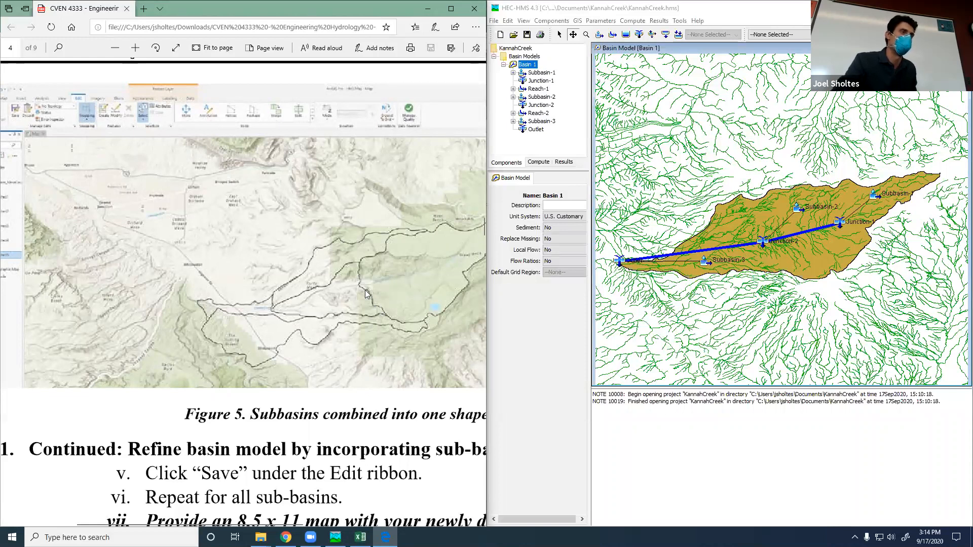
scroll(318, 302, "down", 5)
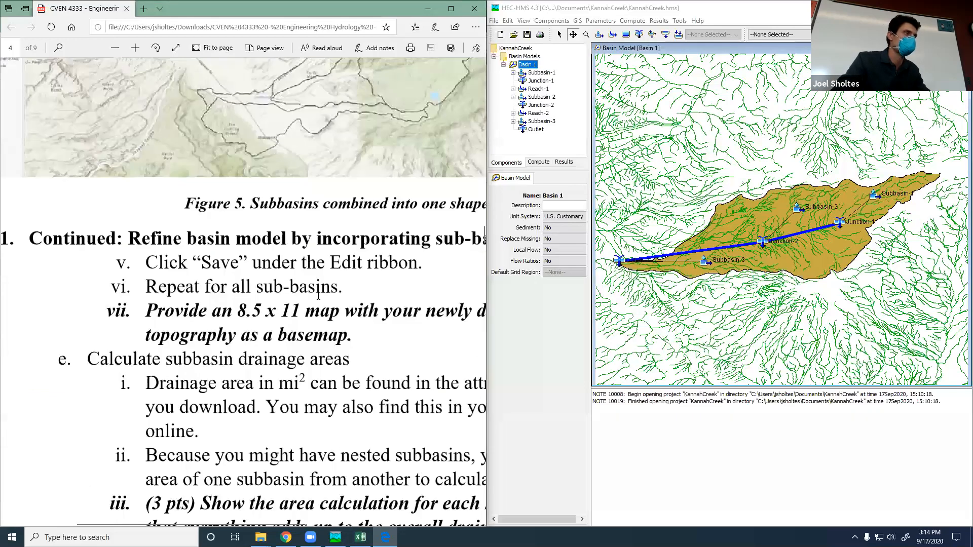
scroll(317, 298, "down", 10)
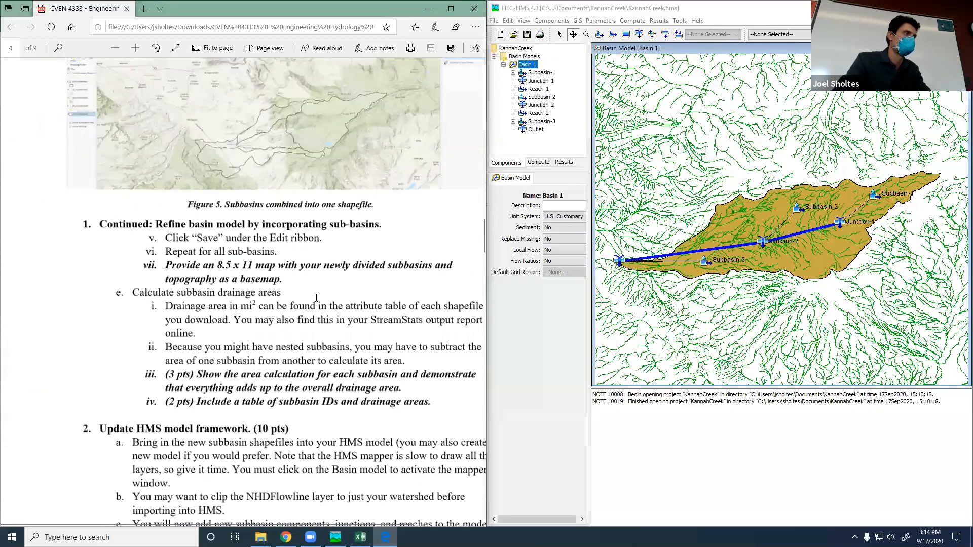
scroll(313, 300, "down", 5, "ctrl")
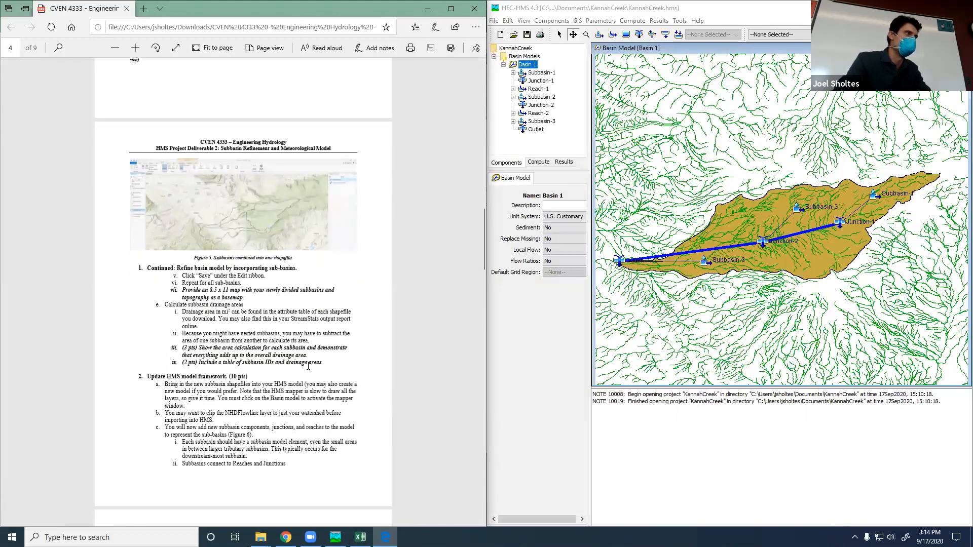
scroll(236, 377, "up", 5)
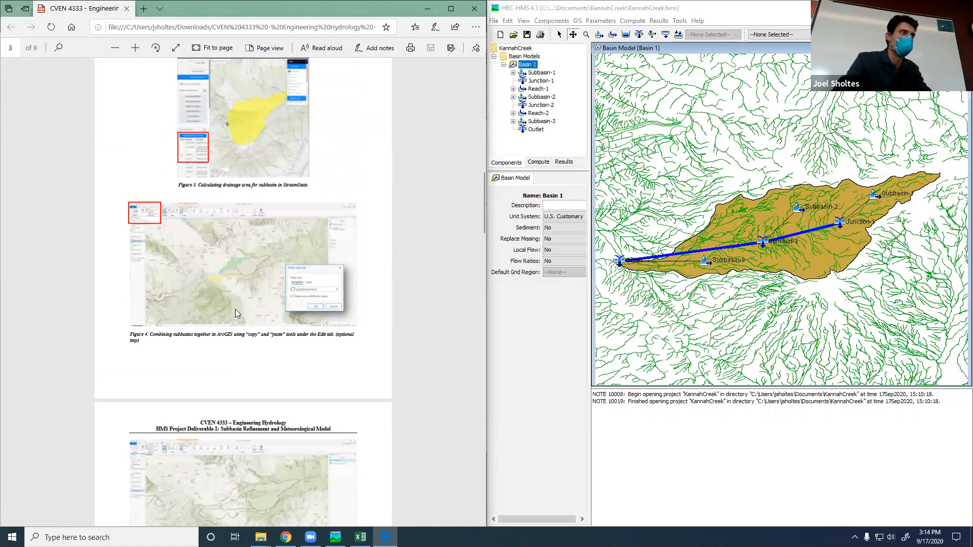
scroll(235, 313, "down", 5)
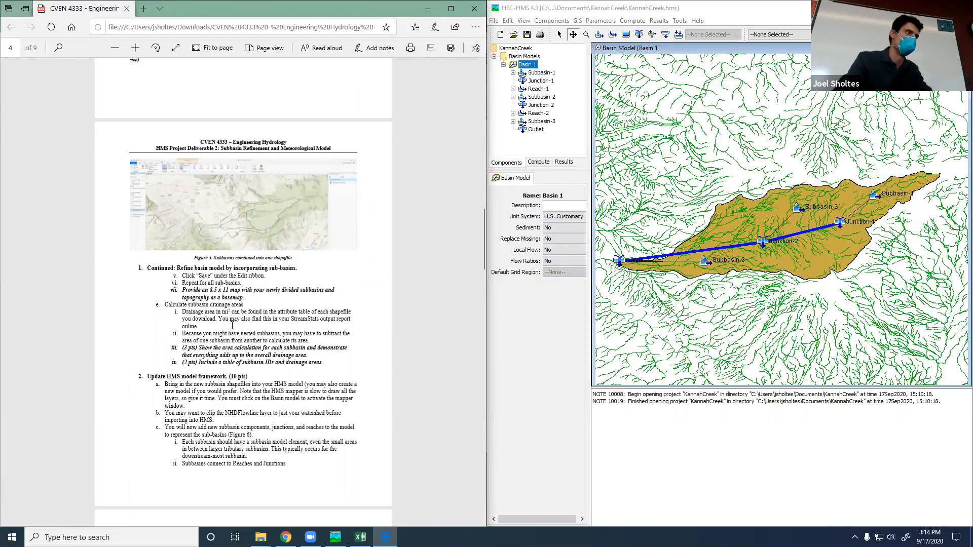
scroll(242, 320, "down", 5)
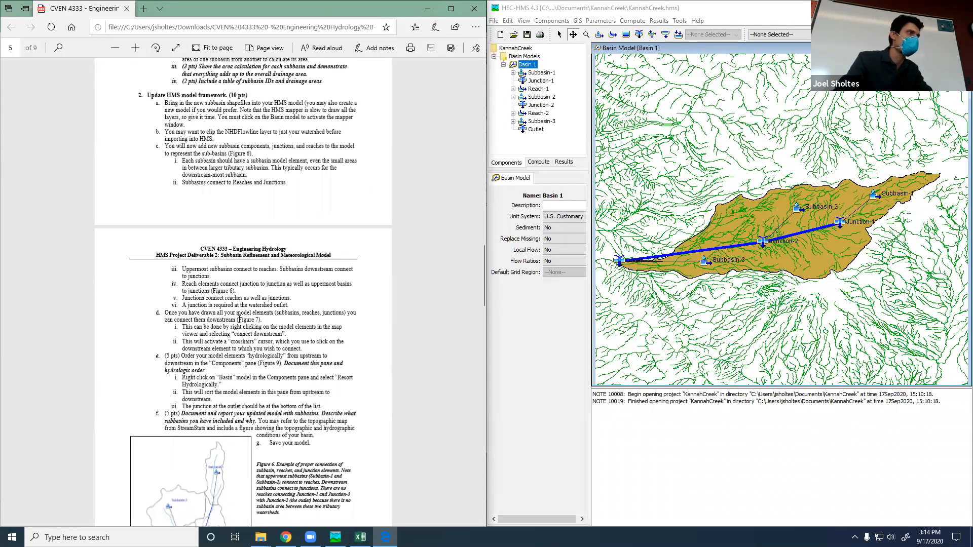
Resort the elements of Basin 1 hydrologically and select the Outlet junction in the component tree.
left_click(551, 347)
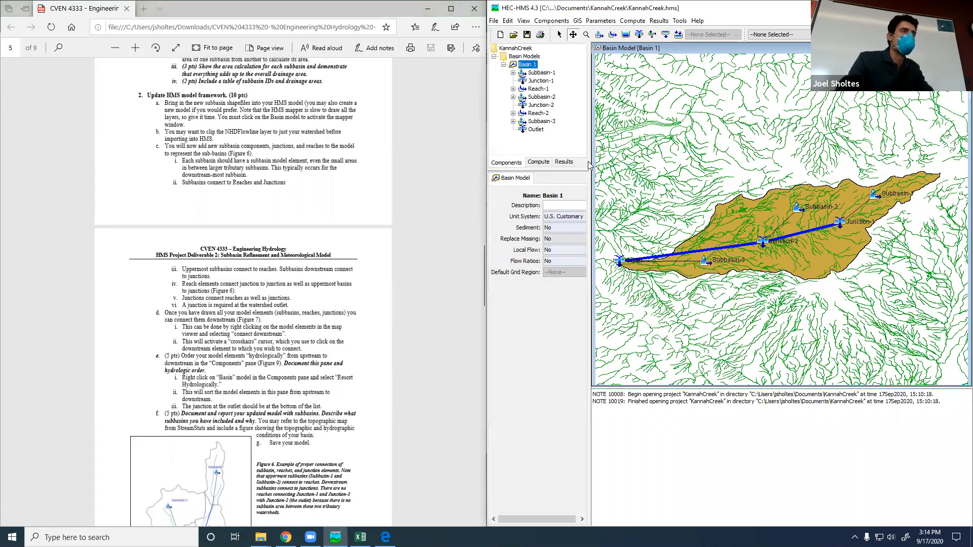
right_click(526, 67)
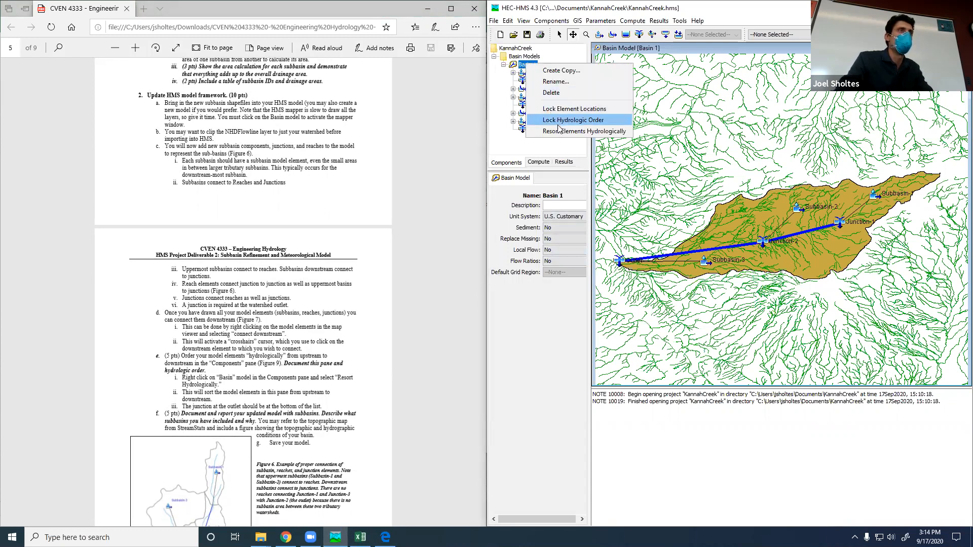
left_click(523, 67)
right_click(523, 66)
left_click(550, 131)
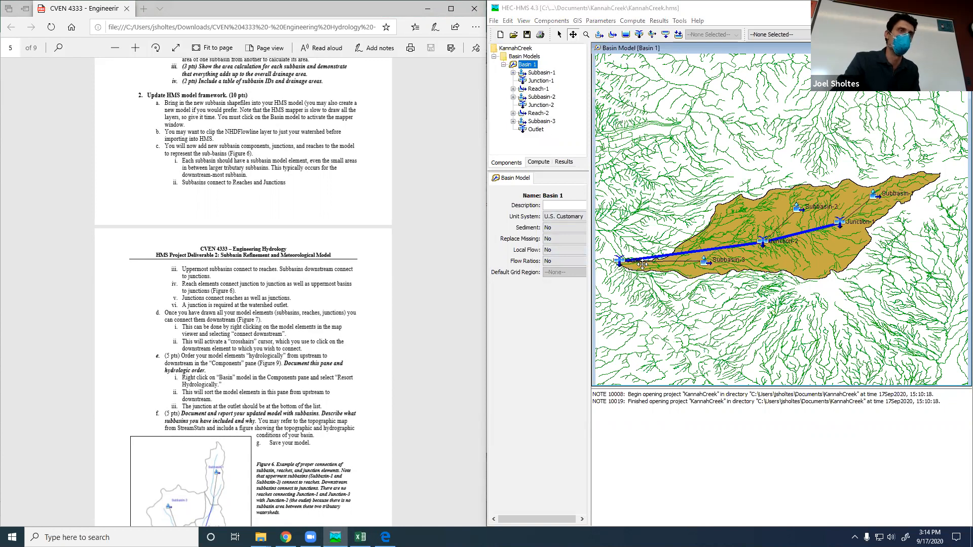
left_click(536, 131)
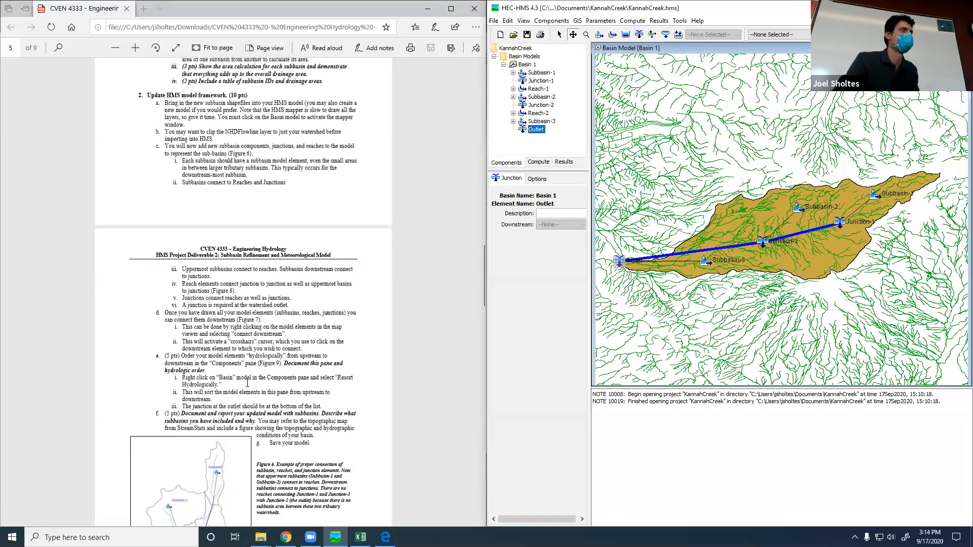
Select Subbasin-2 in the basin map and delete its downstream connection.
scroll(247, 384, "down", 10)
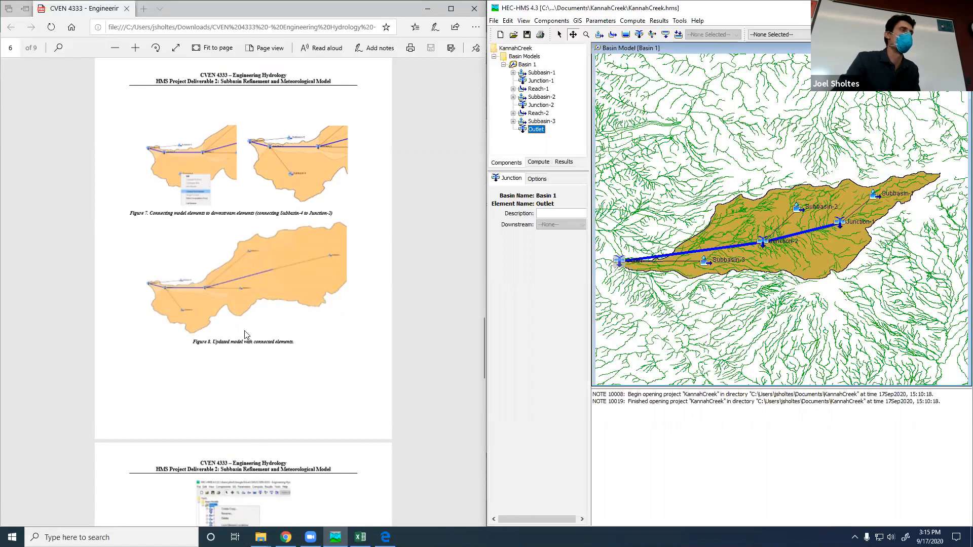
scroll(237, 291, "down", 3)
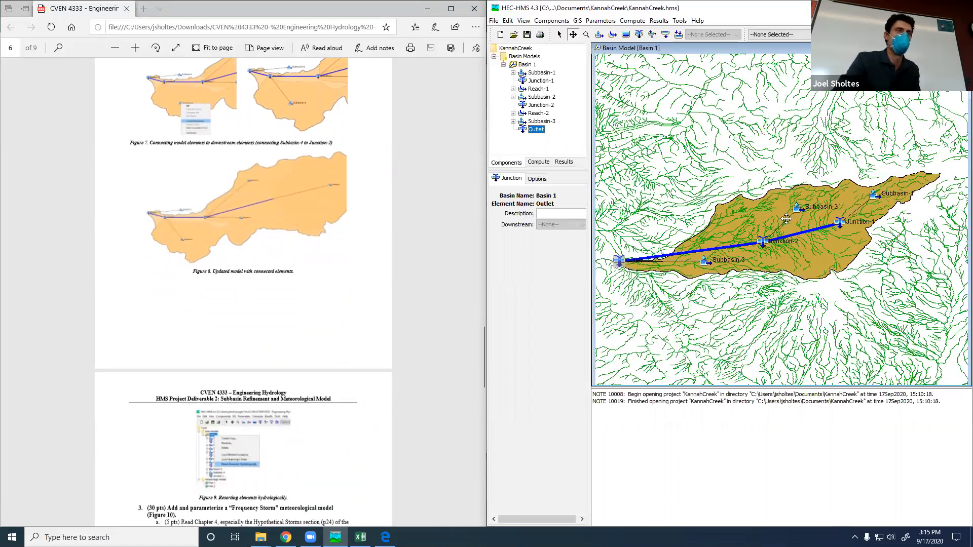
left_click_drag(797, 211, 779, 204)
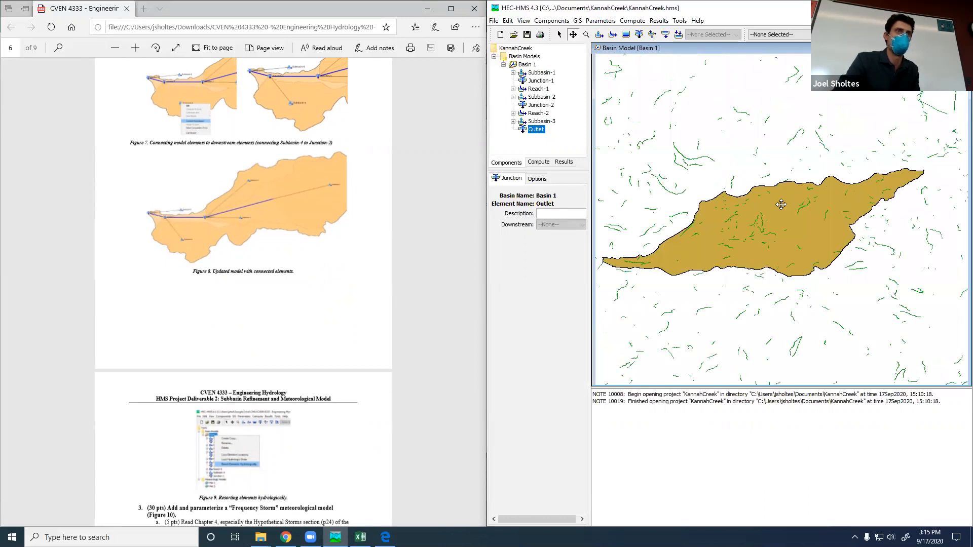
left_click(560, 34)
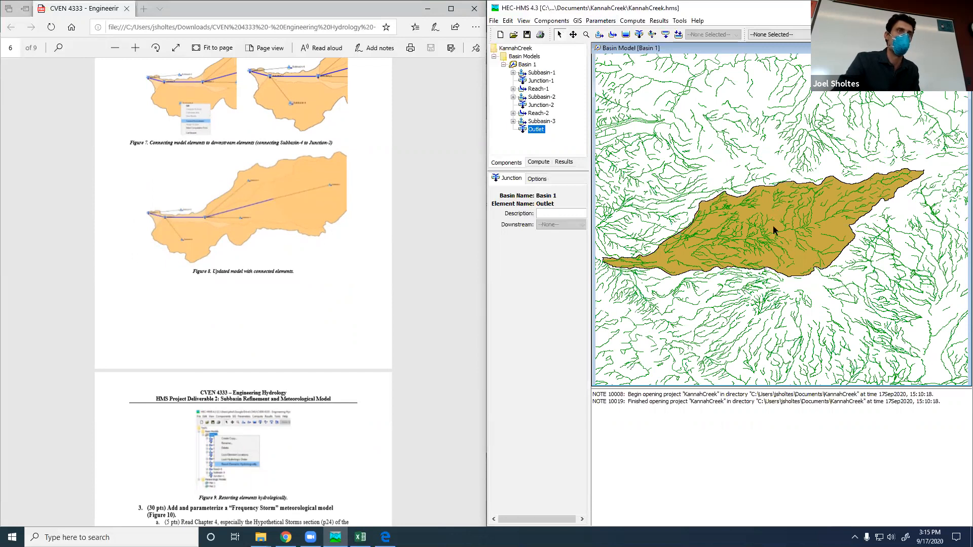
mouse_move(780, 206)
left_mouse_down()
mouse_move(766, 169)
mouse_move(765, 210)
mouse_move(847, 318)
mouse_move(804, 321)
mouse_move(777, 161)
mouse_move(760, 223)
mouse_move(784, 201)
left_mouse_up()
right_click(783, 203)
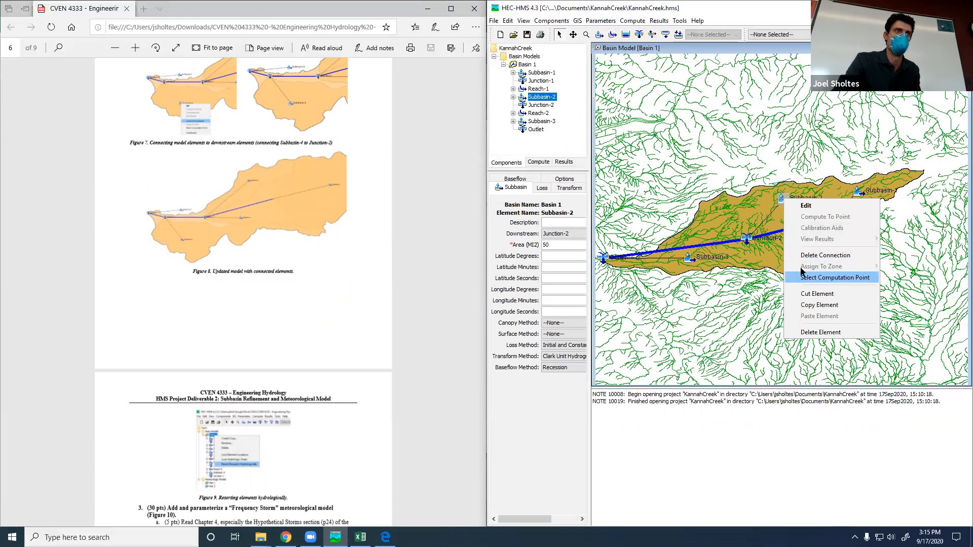
left_click(816, 255)
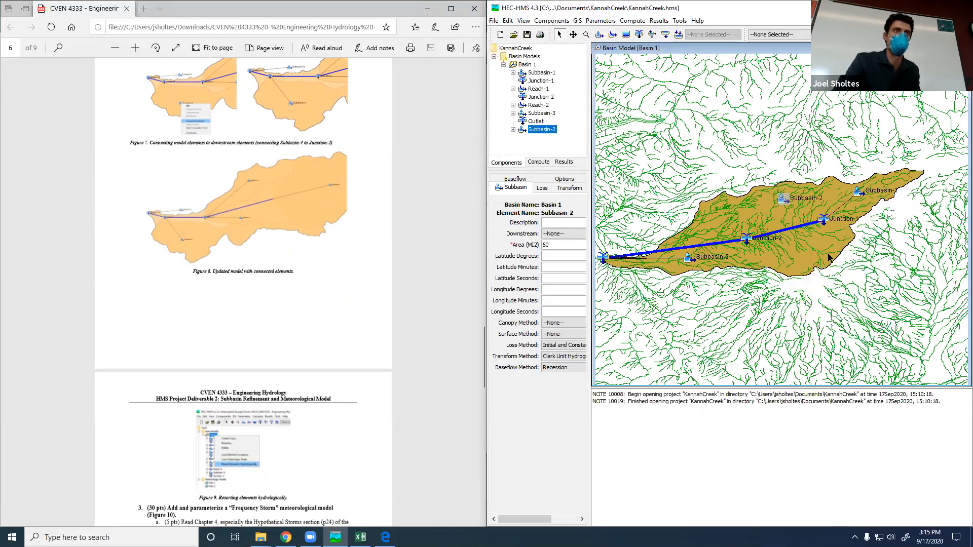
Connect Subbasin-2 downstream to Junction-2 in the basin map.
right_click(784, 201)
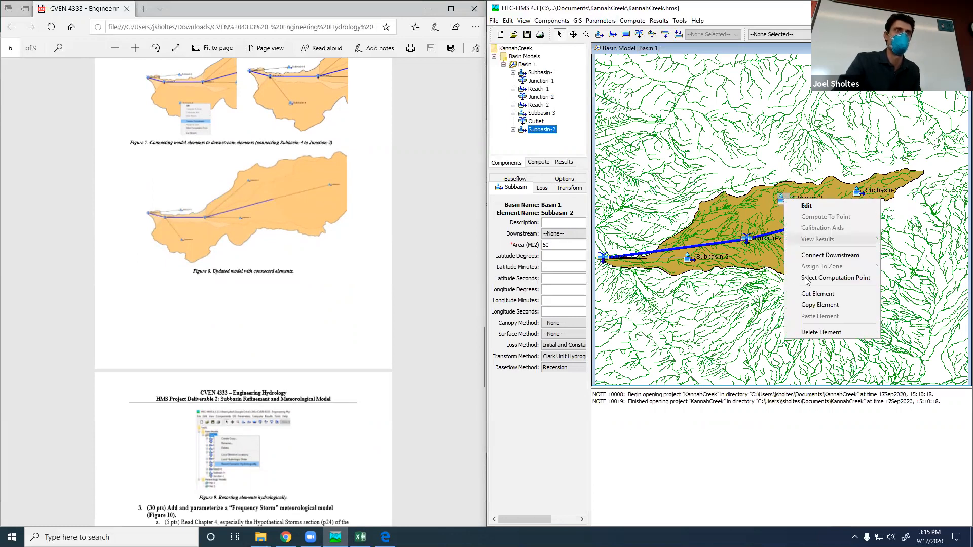
left_click(826, 255)
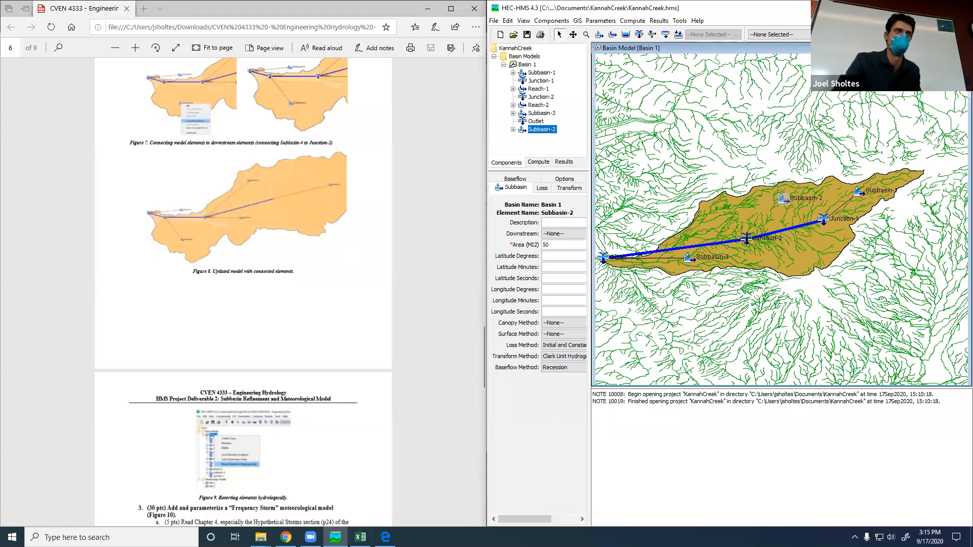
left_click(746, 238)
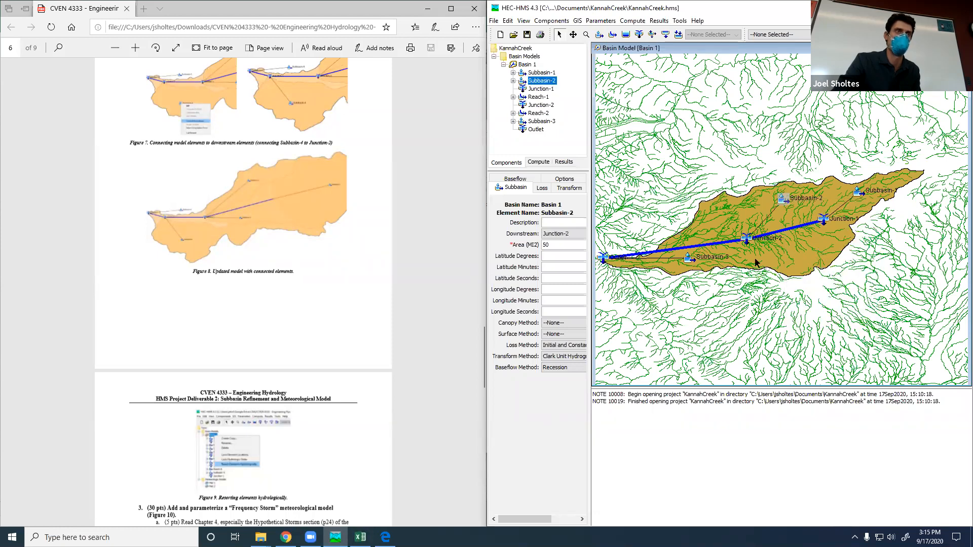
Show the properties of Subbasin-1 and expand Subbasin-1 and Subbasin-2 to view their method components.
left_click(513, 72)
left_click(536, 73)
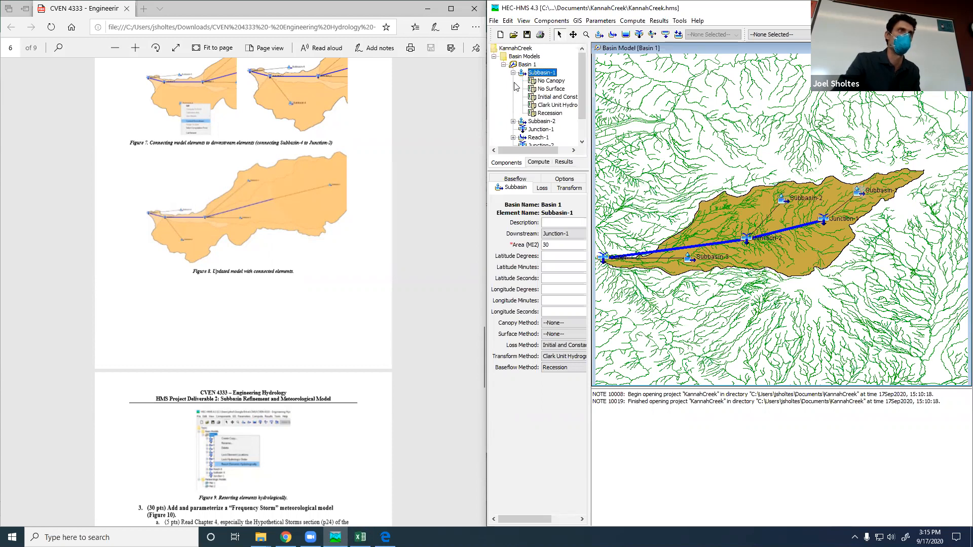
left_click(513, 121)
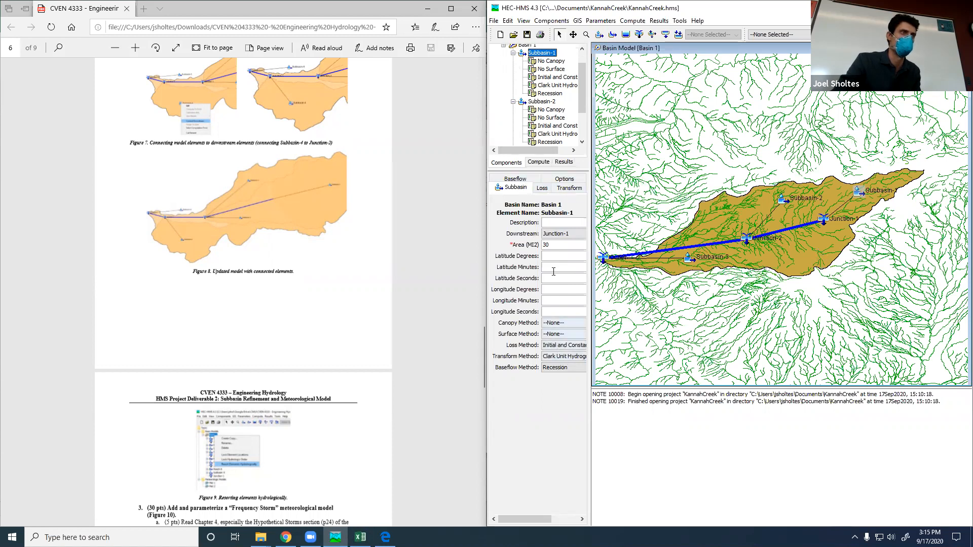
Choose Junction-1 as the downstream element of Subbasin-1 and collapse both expanded subbasins in the component tree.
left_click(551, 235)
left_click(551, 236)
left_click(551, 235)
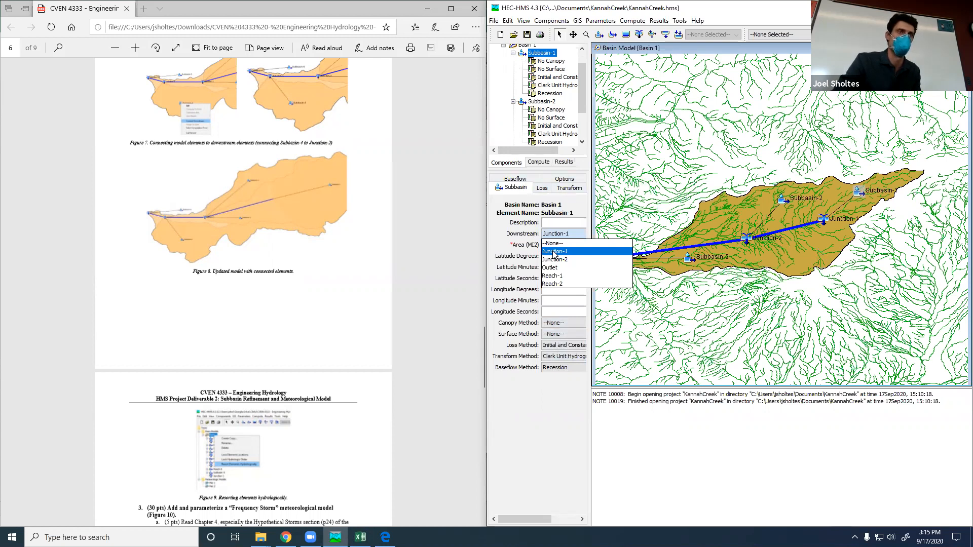
left_click(554, 252)
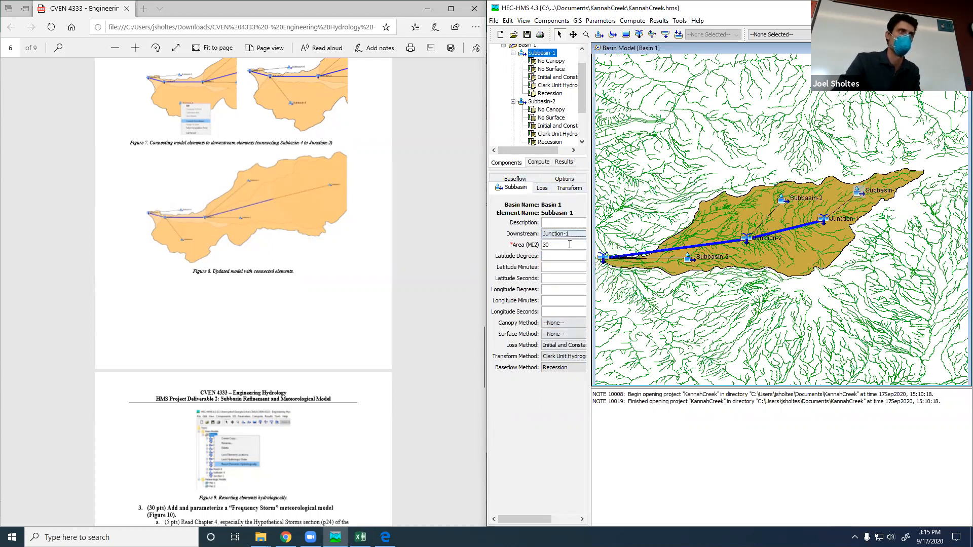
scroll(583, 60, "up", 1)
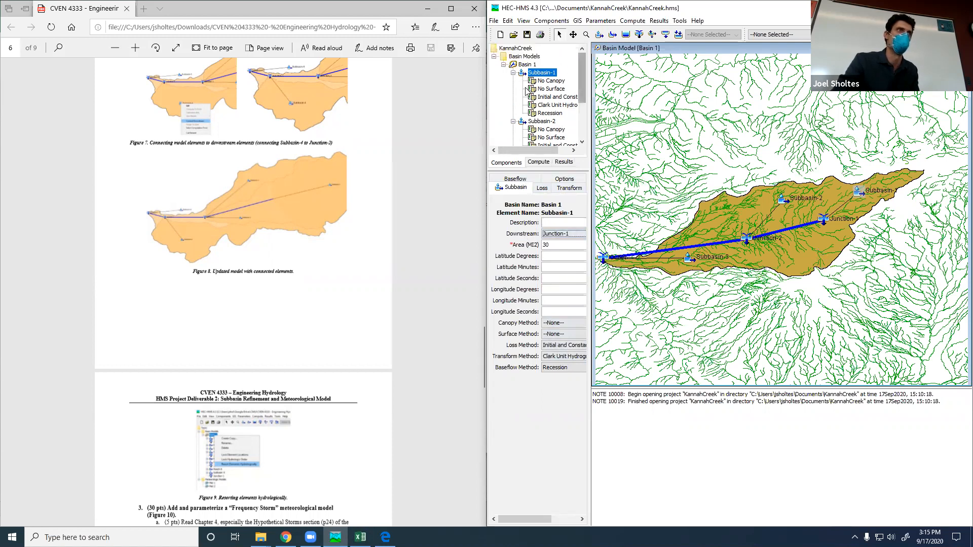
left_click(513, 122)
left_click(513, 72)
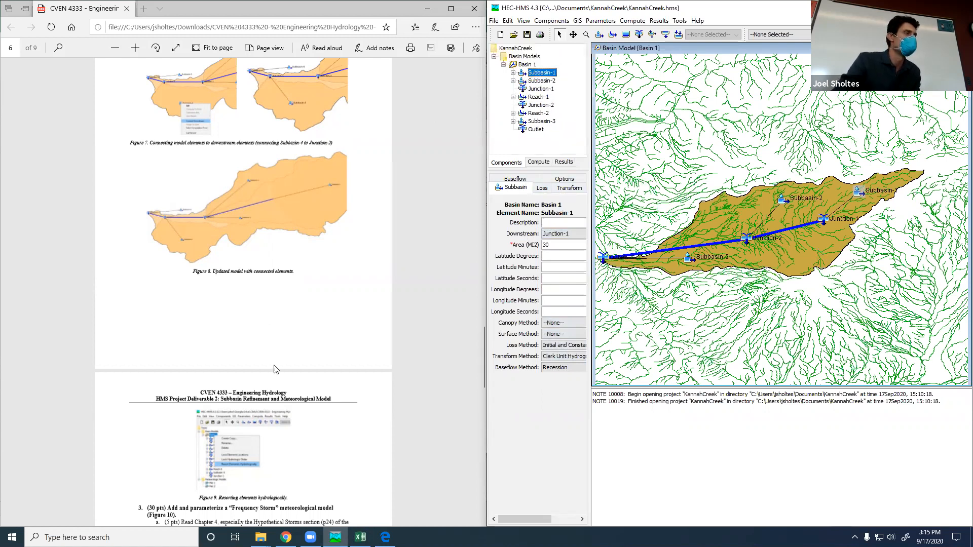
Collapse Basin 1 in the component tree and create a new meteorologic model named Met 1.
scroll(285, 366, "down", 6)
scroll(286, 366, "down", 5)
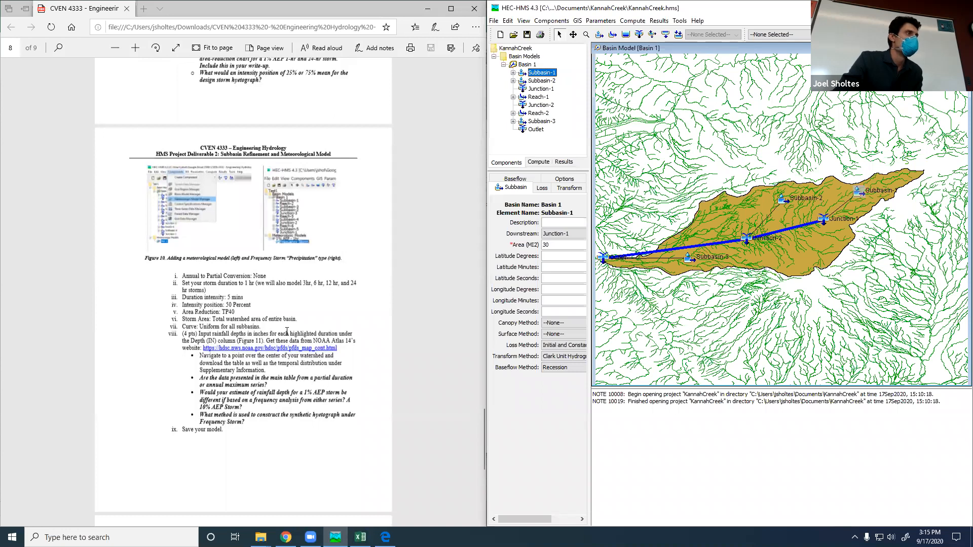
scroll(290, 329, "up", 7)
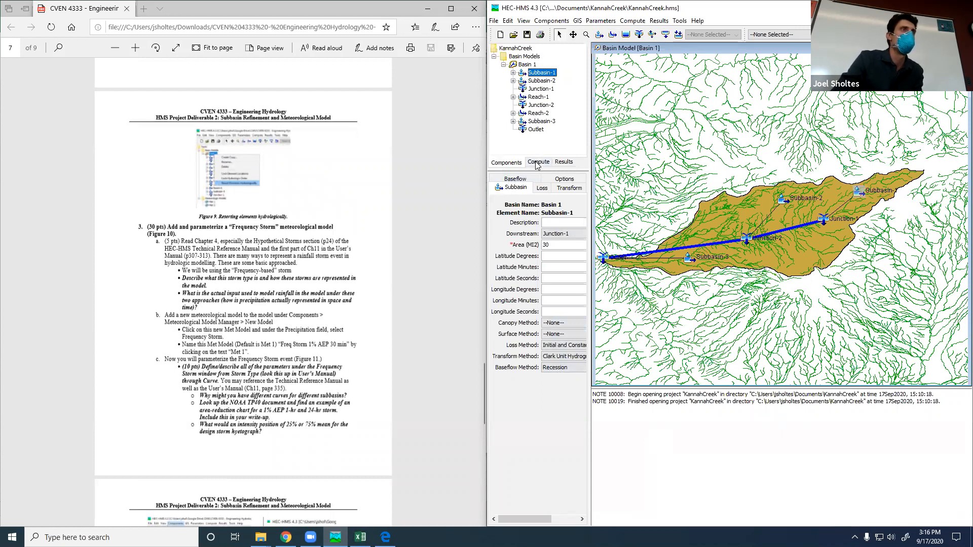
left_click(504, 65)
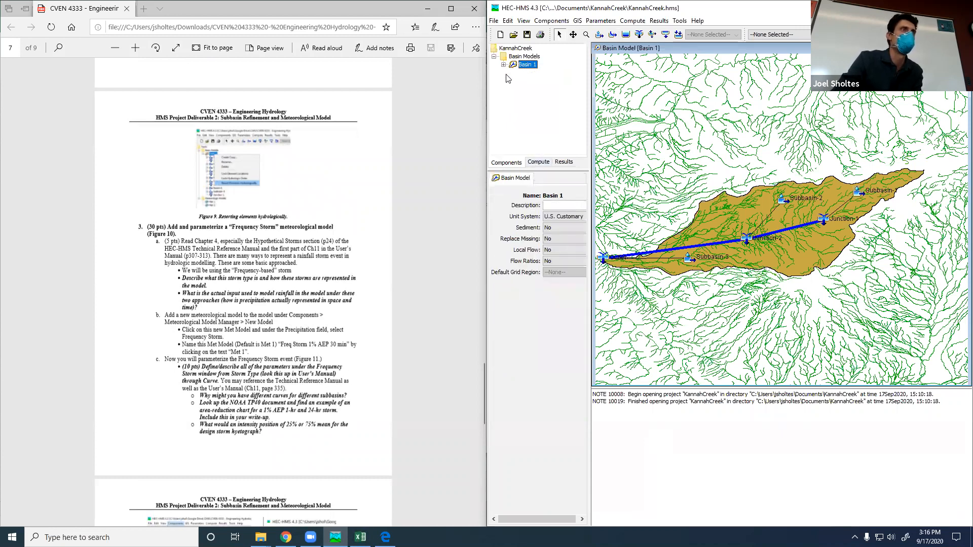
left_click(551, 22)
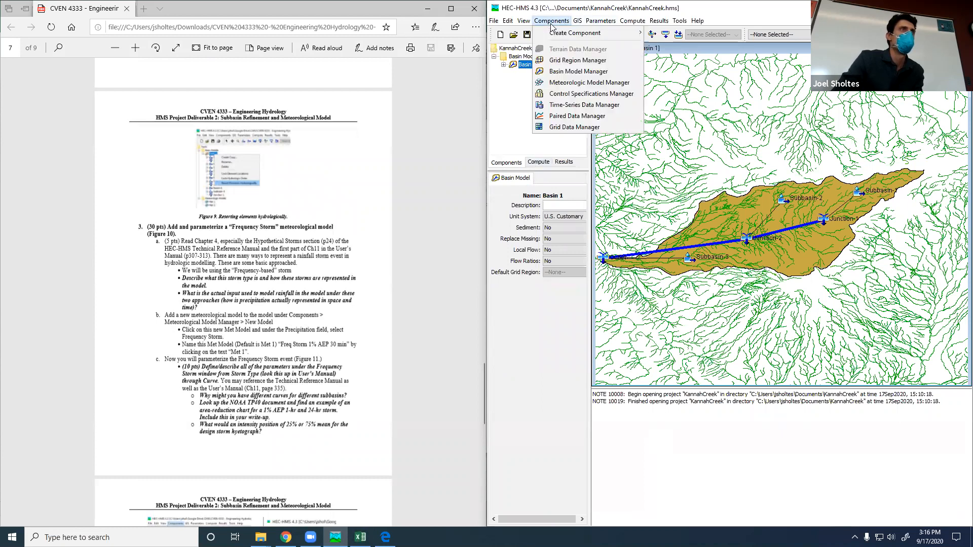
left_click(583, 83)
left_click(721, 113)
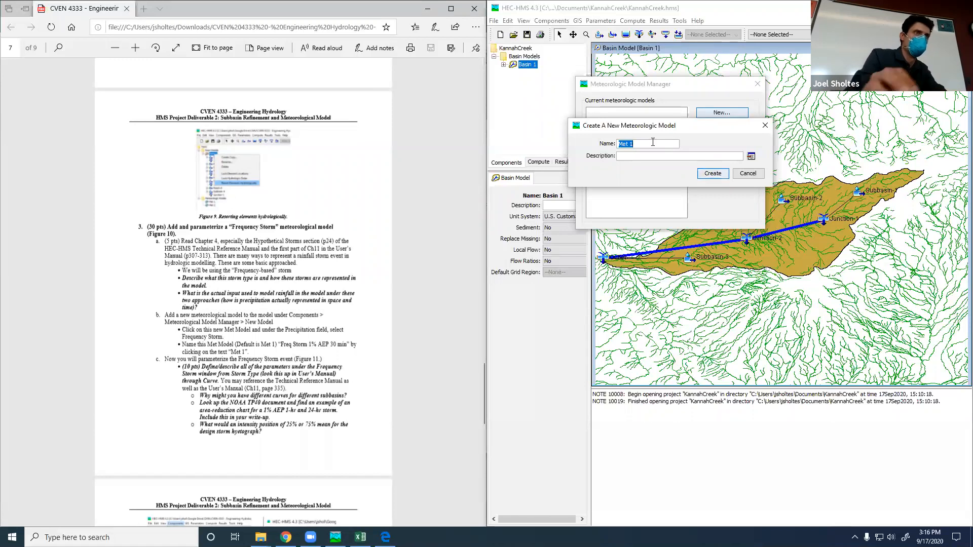
left_click(712, 173)
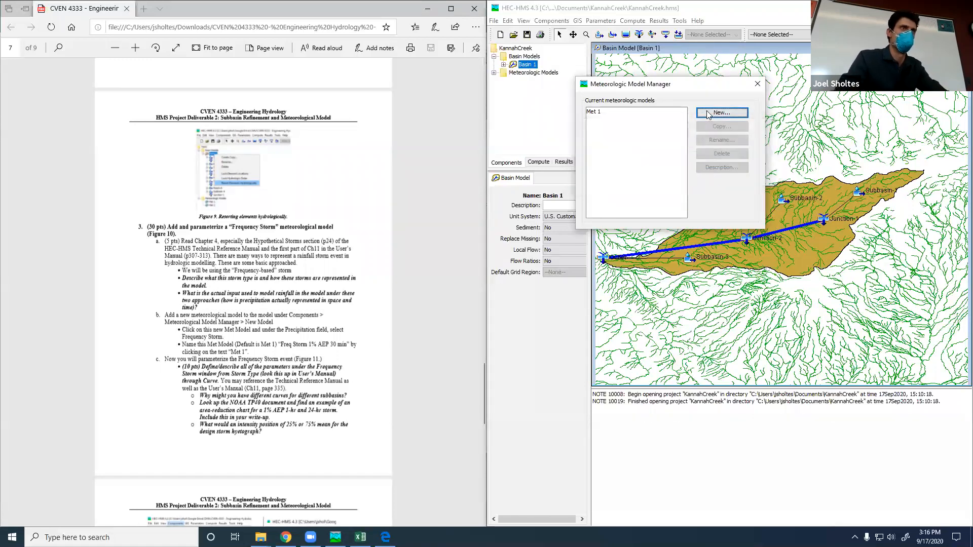
left_click(611, 117)
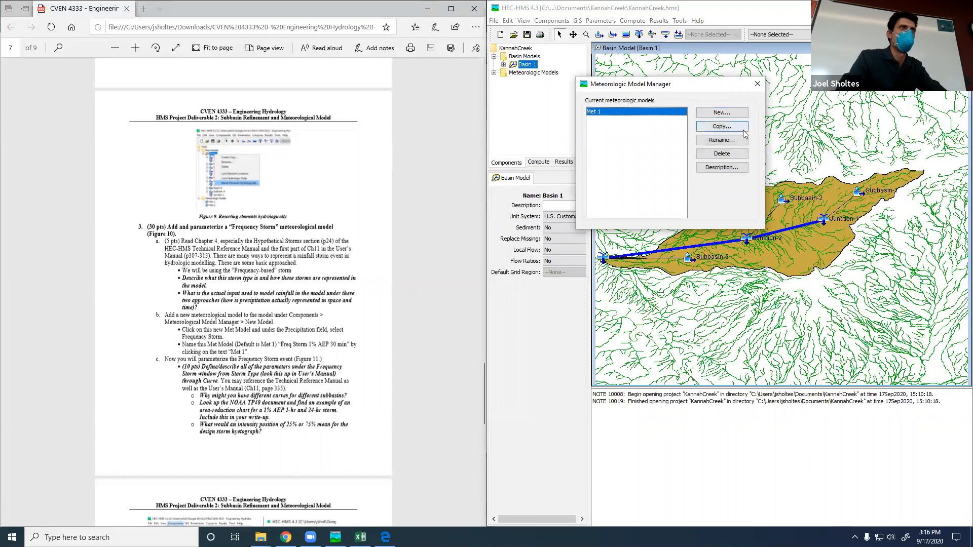
left_click(756, 84)
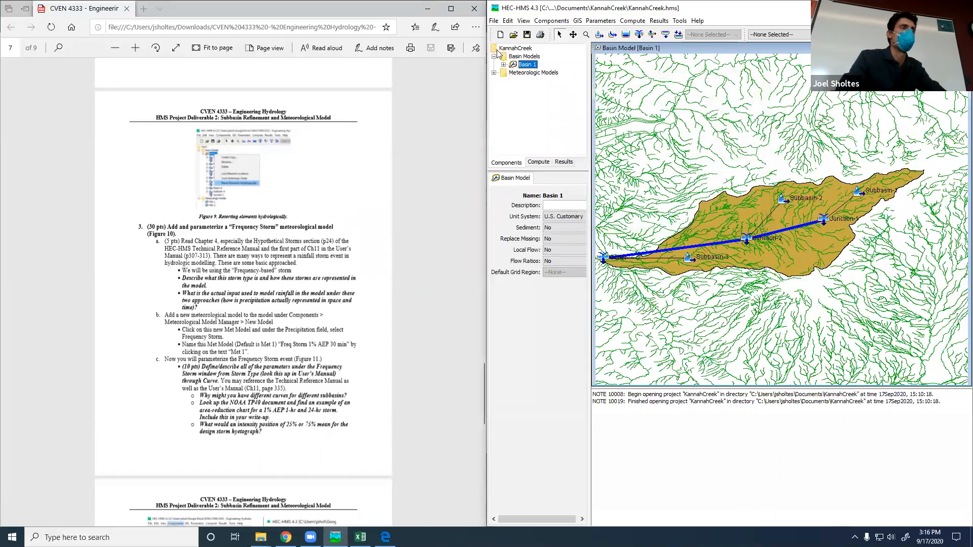
Expand the meteorologic models and view the settings of Met 1 and its Specified Hyetograph component.
left_click(494, 73)
left_click(523, 81)
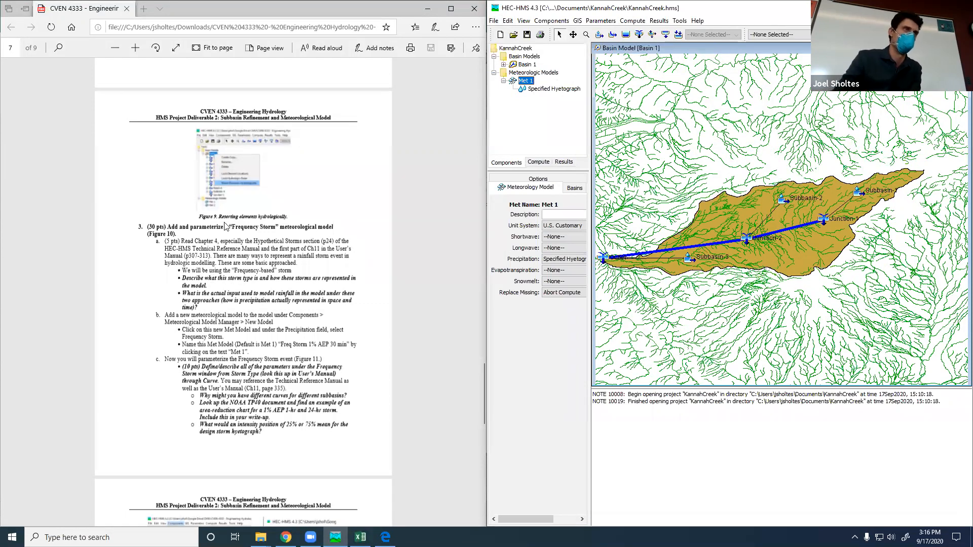
left_click(538, 89)
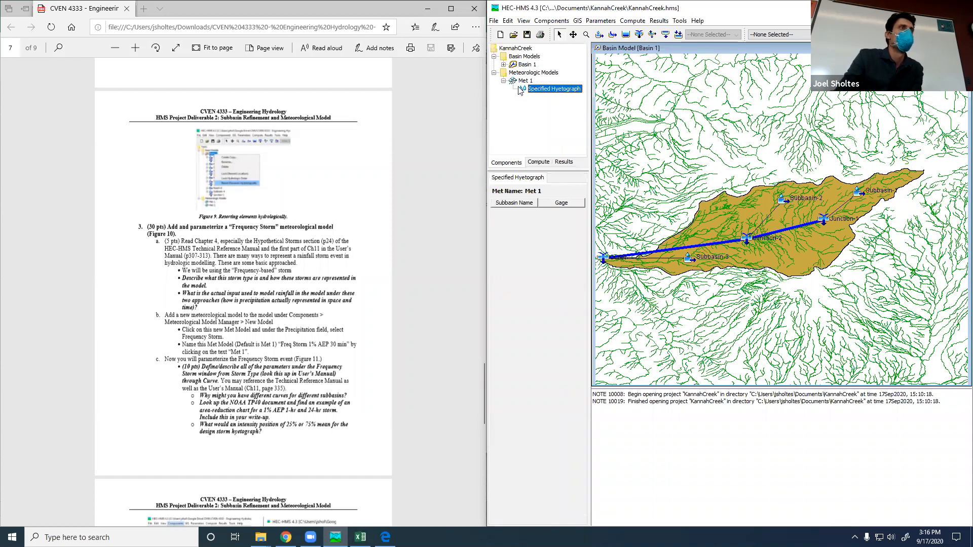
left_click(520, 82)
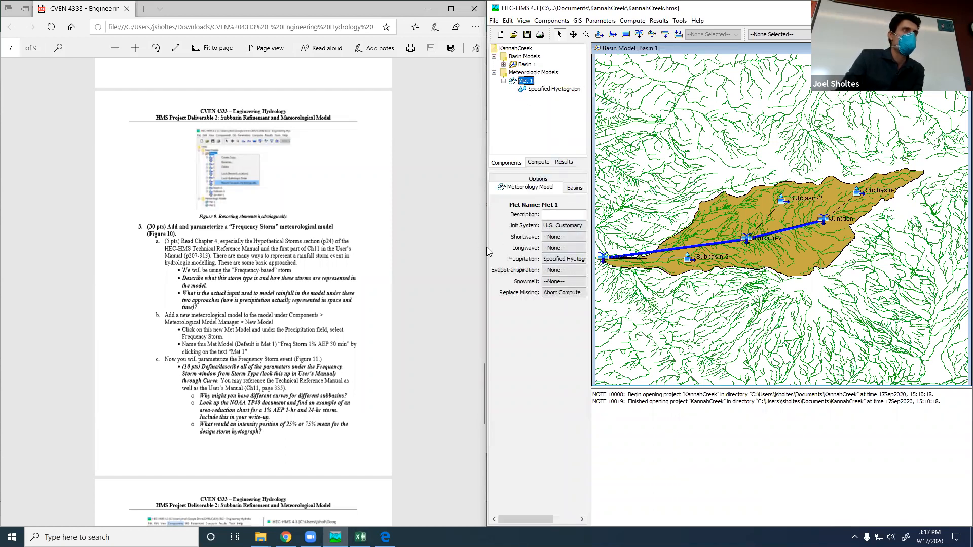
Change the precipitation method of Met 1 to Frequency Storm and accept losing its current precipitation data.
left_click_drag(486, 248, 414, 247)
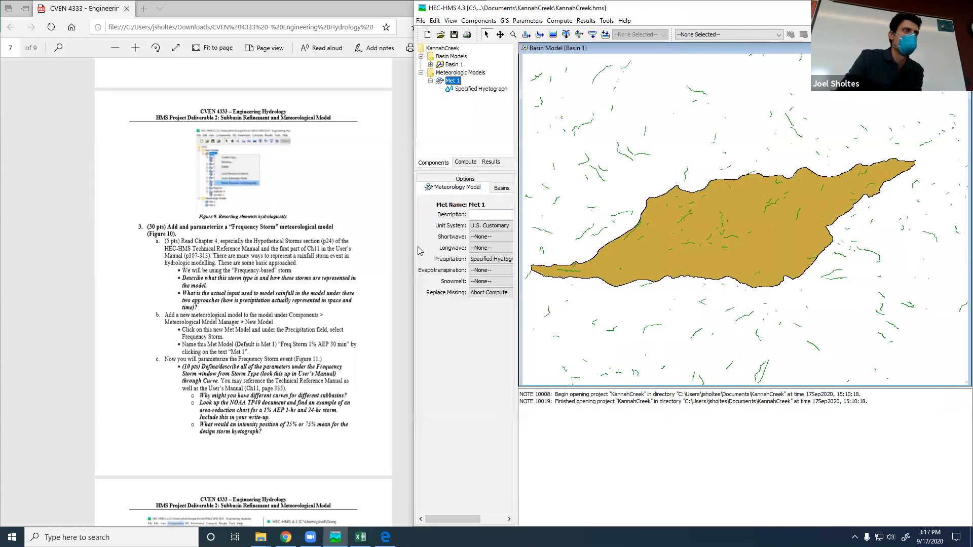
left_click(485, 260)
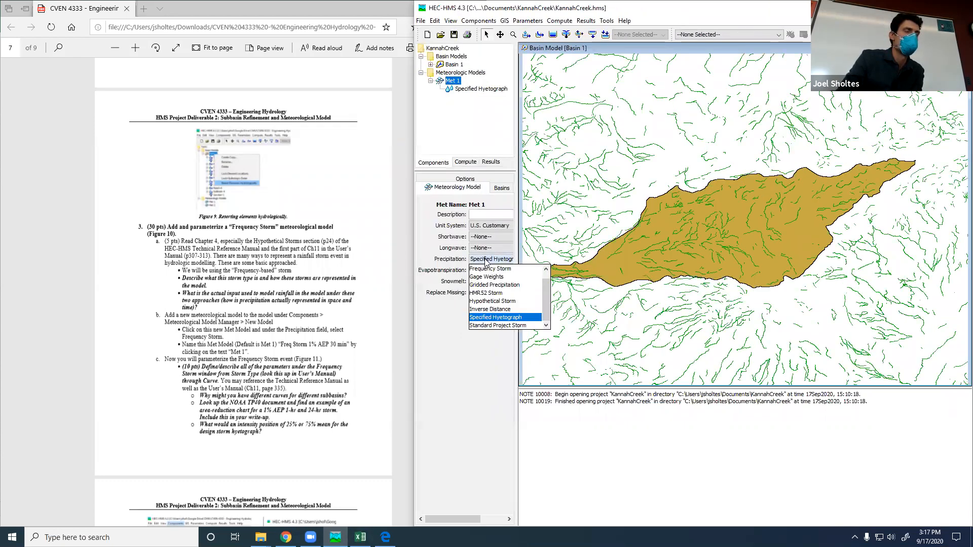
left_click(456, 83)
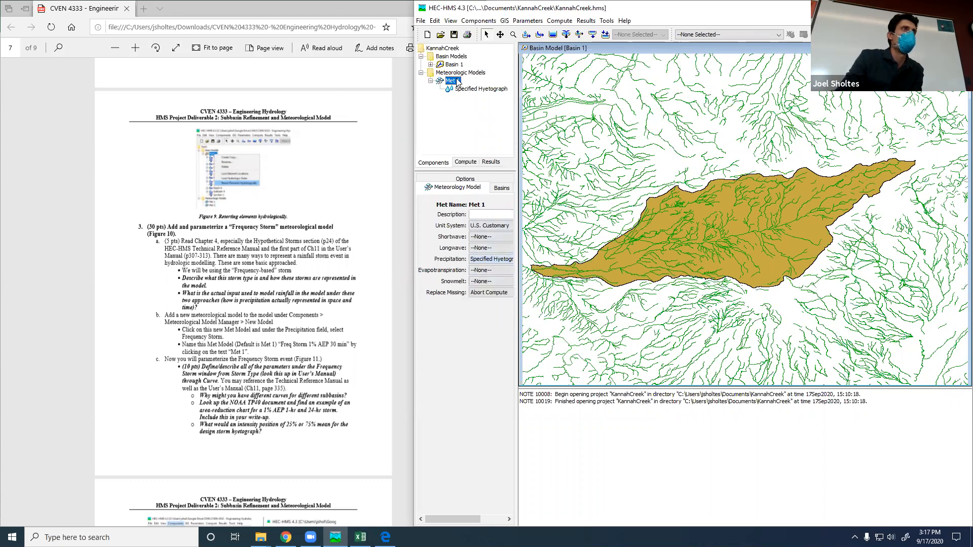
left_click(487, 259)
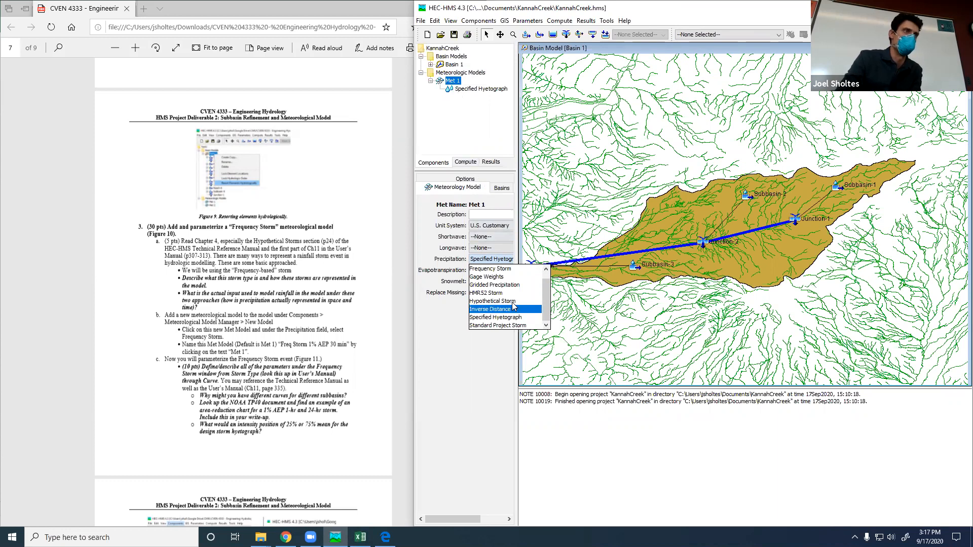
left_click(504, 270)
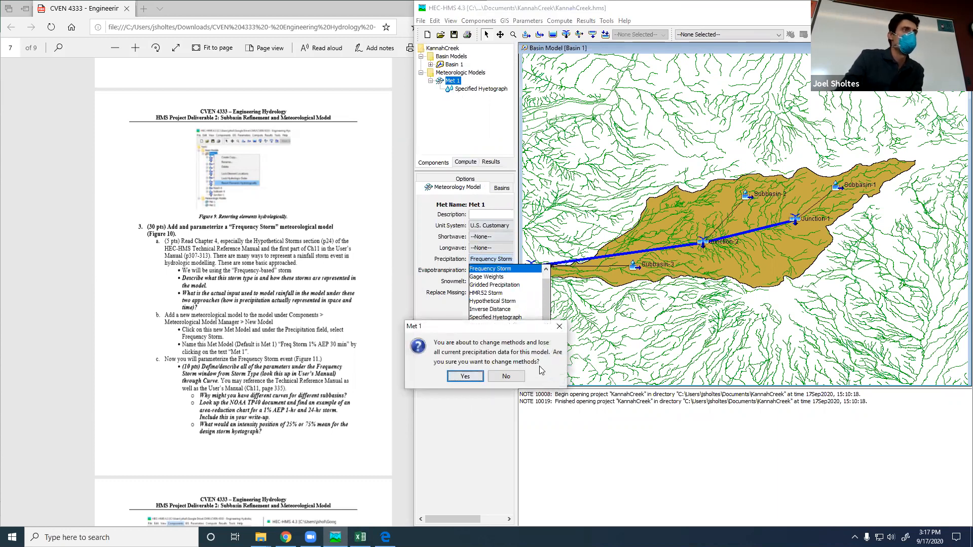
left_click(466, 378)
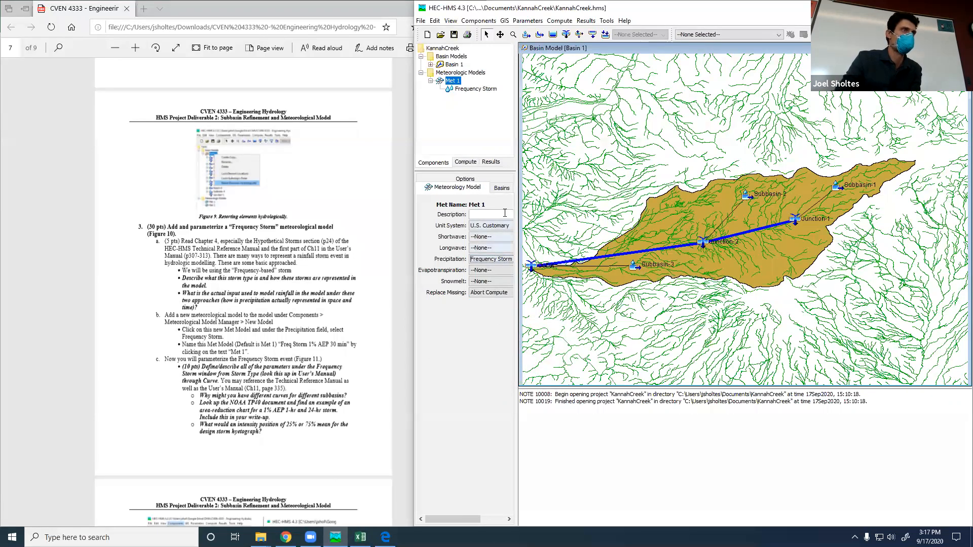
View Met 1's options, then show its Frequency Storm parameters with enough width to read every field.
left_click(466, 180)
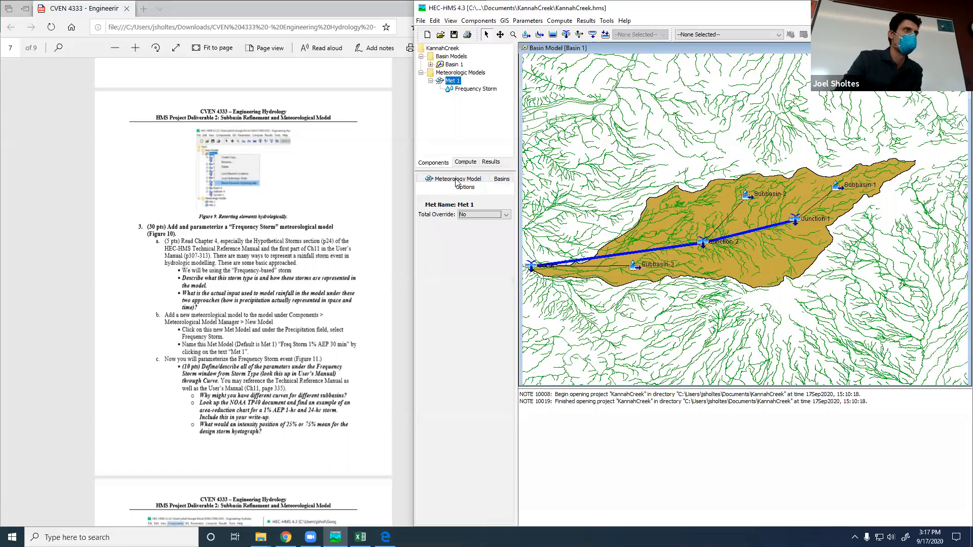
left_click(471, 90)
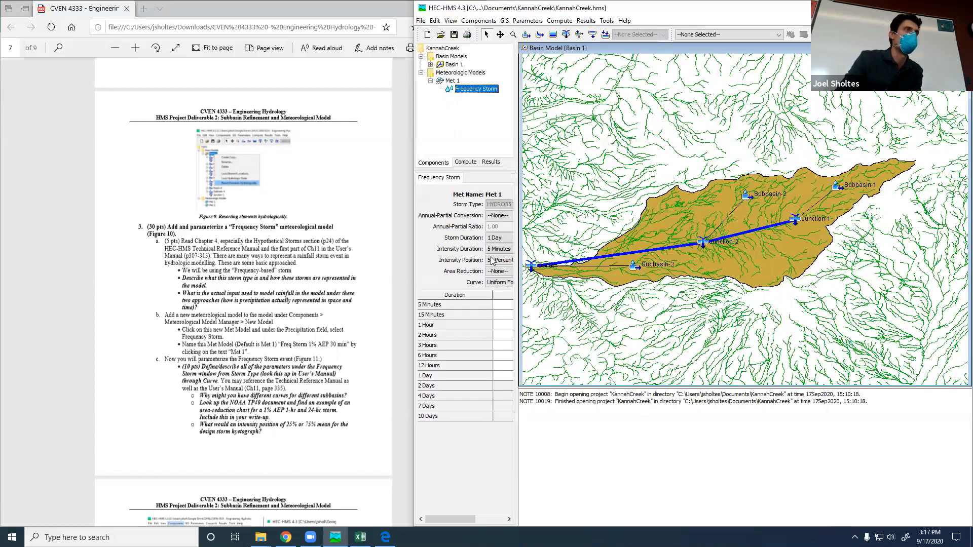
left_click_drag(516, 254, 576, 253)
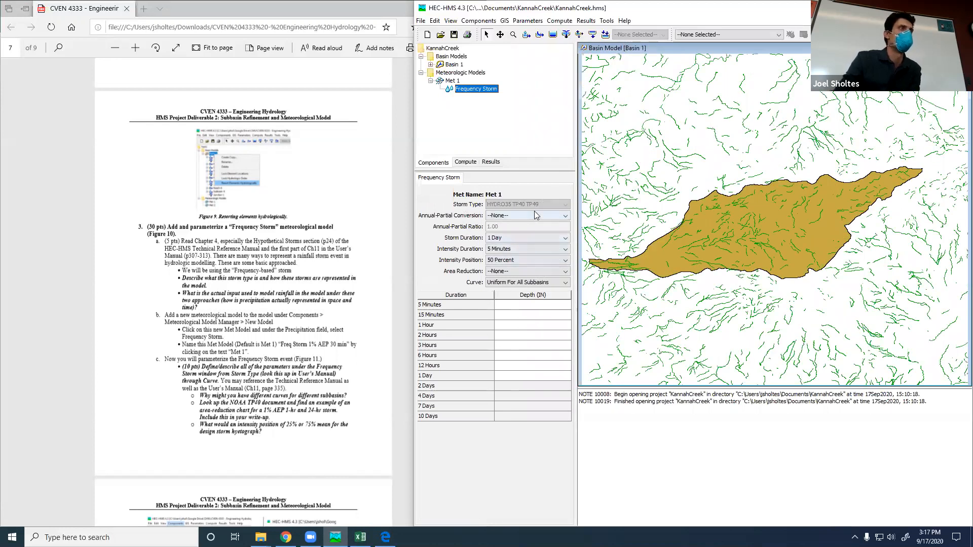
Set the storm's annual-partial conversion to None and its storm duration to 1 Day.
left_click(514, 215)
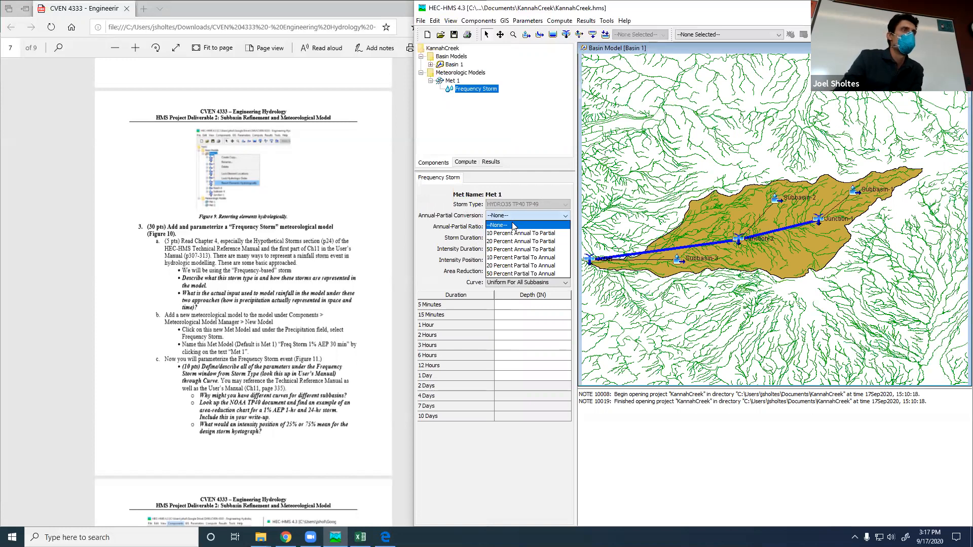
left_click(512, 224)
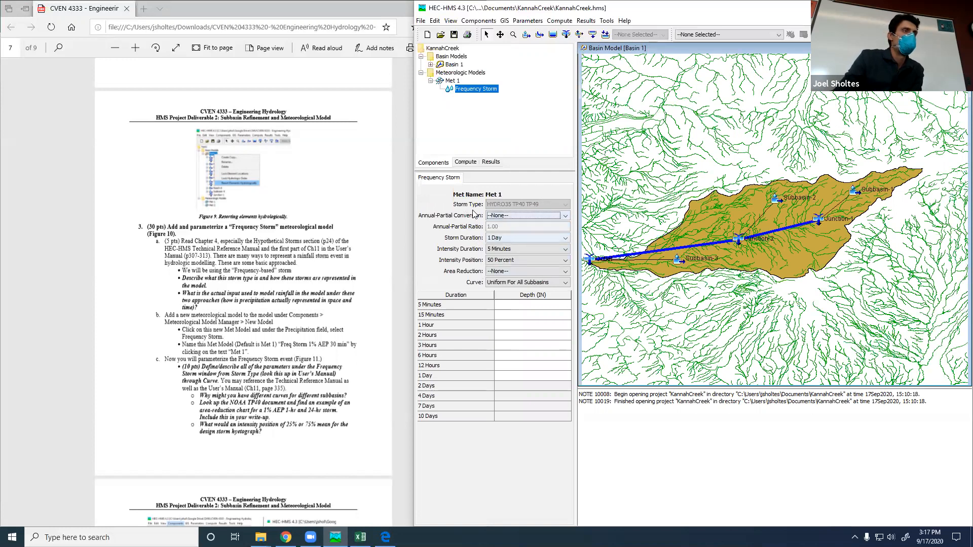
left_click(507, 239)
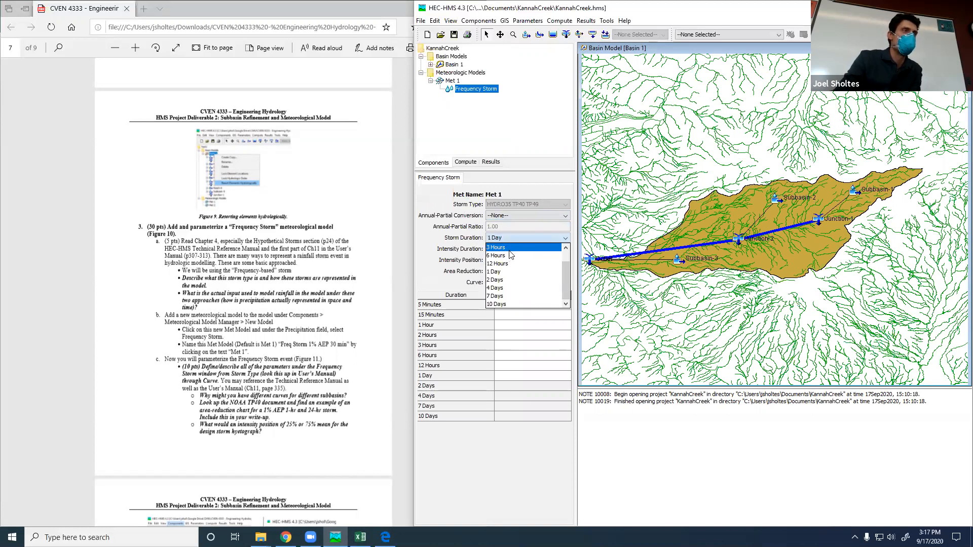
left_click(509, 272)
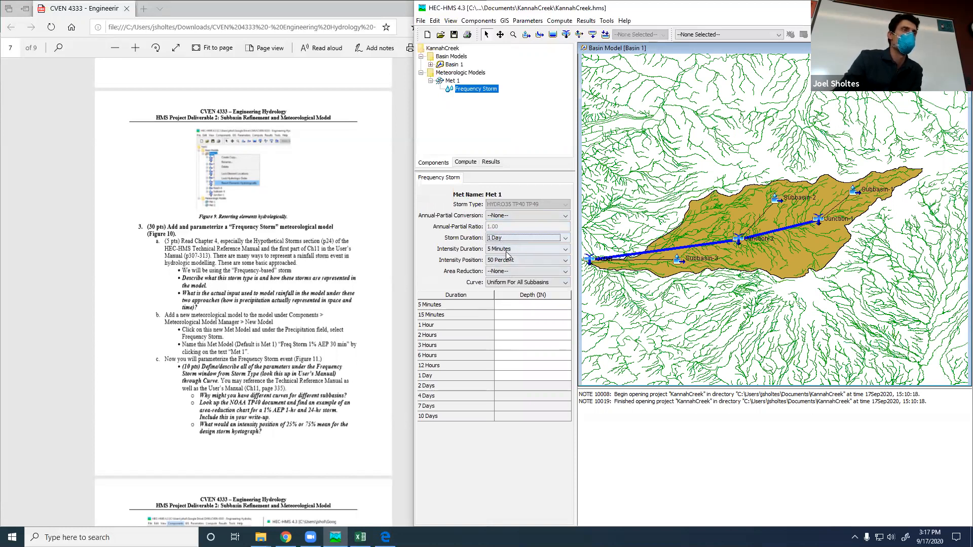
Set the storm's intensity duration to 1 Hour and its intensity position to 75 Percent.
left_click(491, 252)
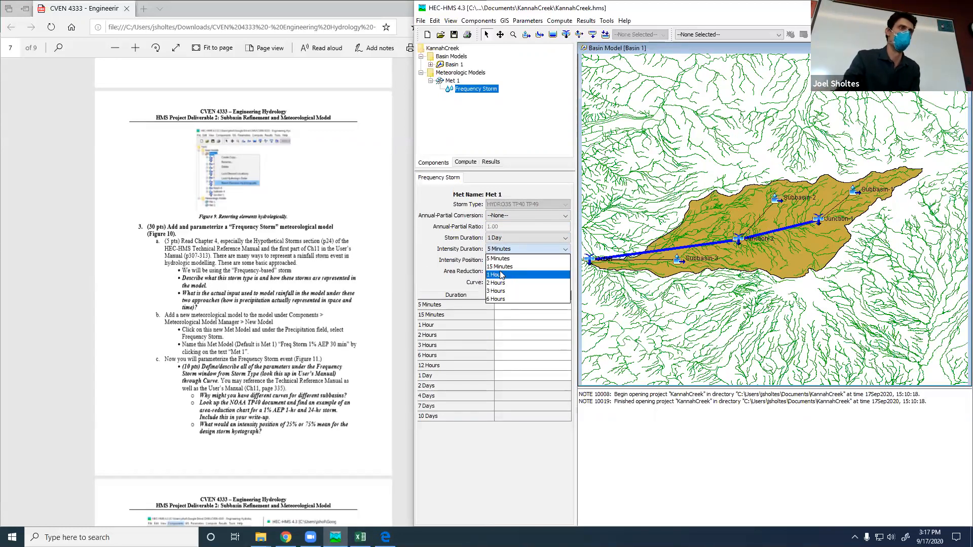
left_click(503, 272)
left_click(511, 261)
left_click(511, 262)
left_click(513, 262)
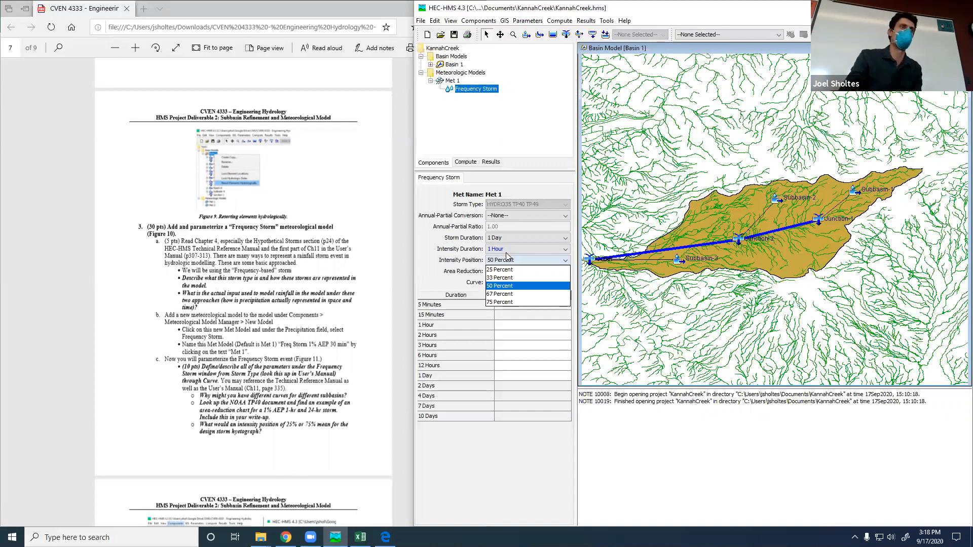
left_click(505, 270)
left_click(506, 261)
left_click(505, 302)
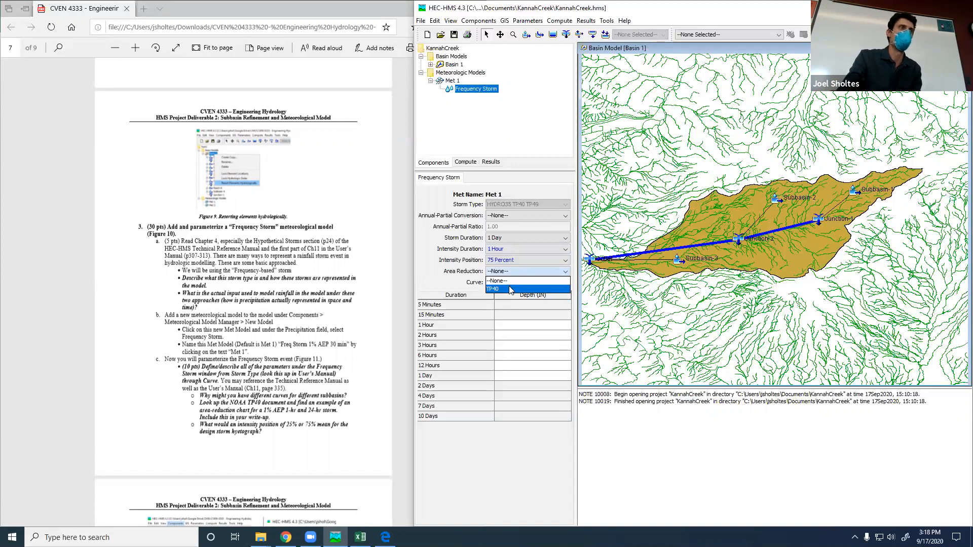
Set the storm's area reduction to TP40 and enter a storm area of 10 square miles.
left_click(507, 290)
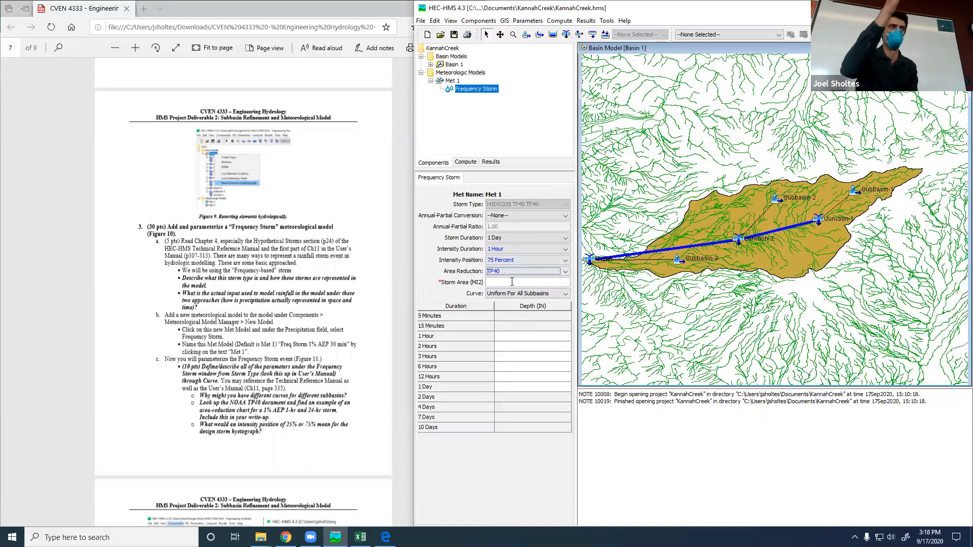
left_click(524, 281)
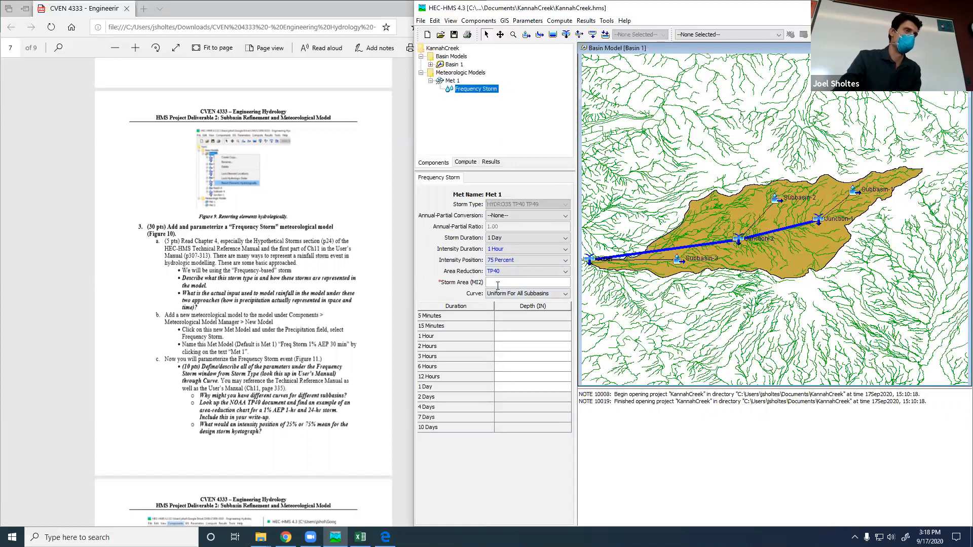
scroll(335, 386, "down", 7)
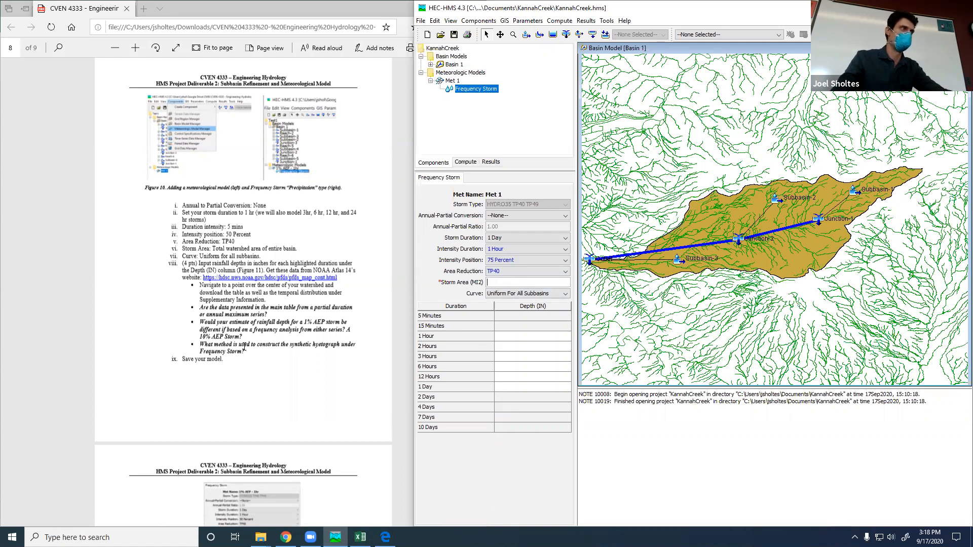
scroll(313, 284, "down", 6)
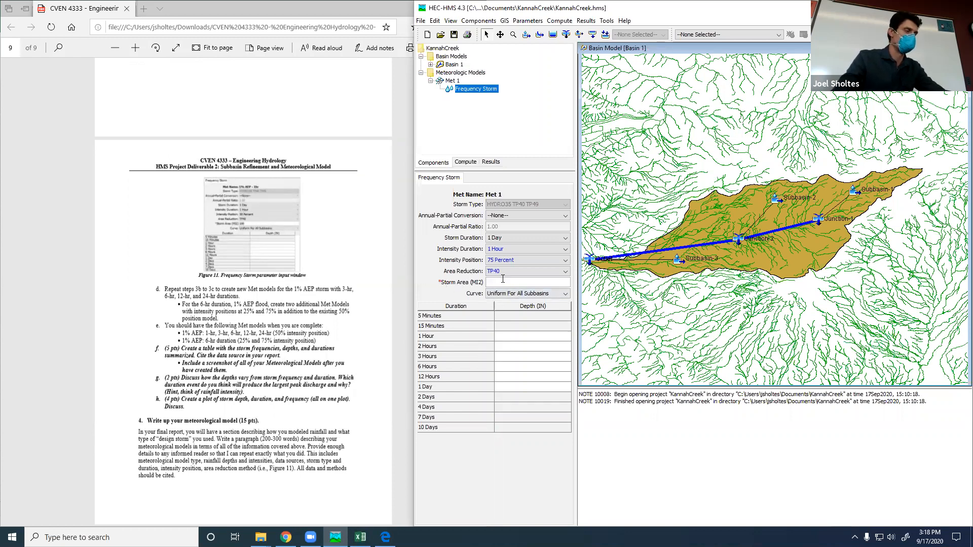
type("0")
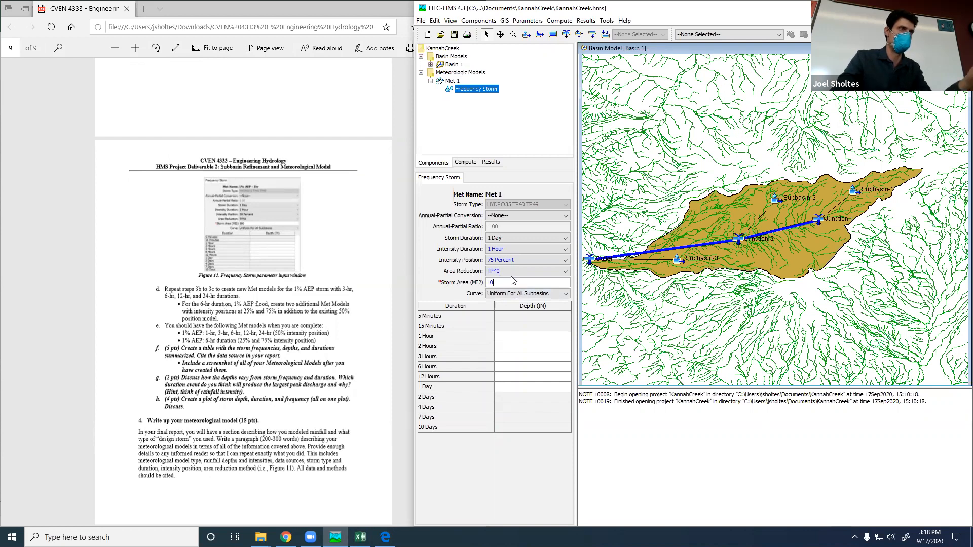
Go through the depth cells for durations from 1 Hour to 1 Day against the assignment, and select that range in the storm table.
left_click(509, 344)
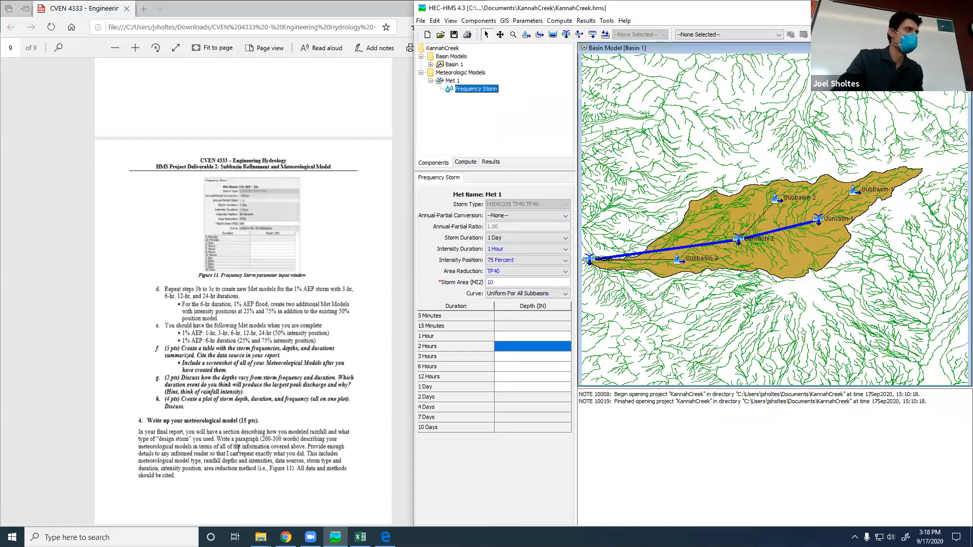
scroll(238, 449, "up", 7)
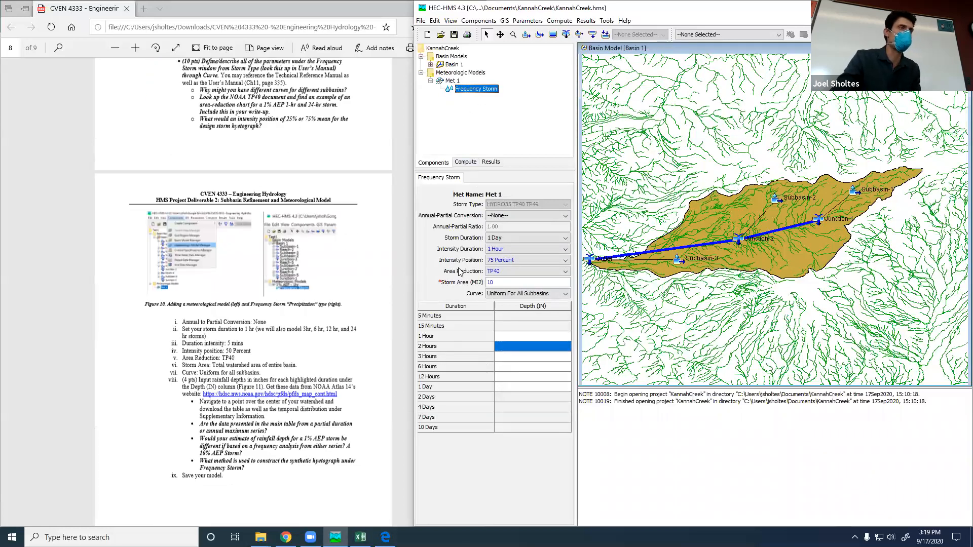
left_click(516, 336)
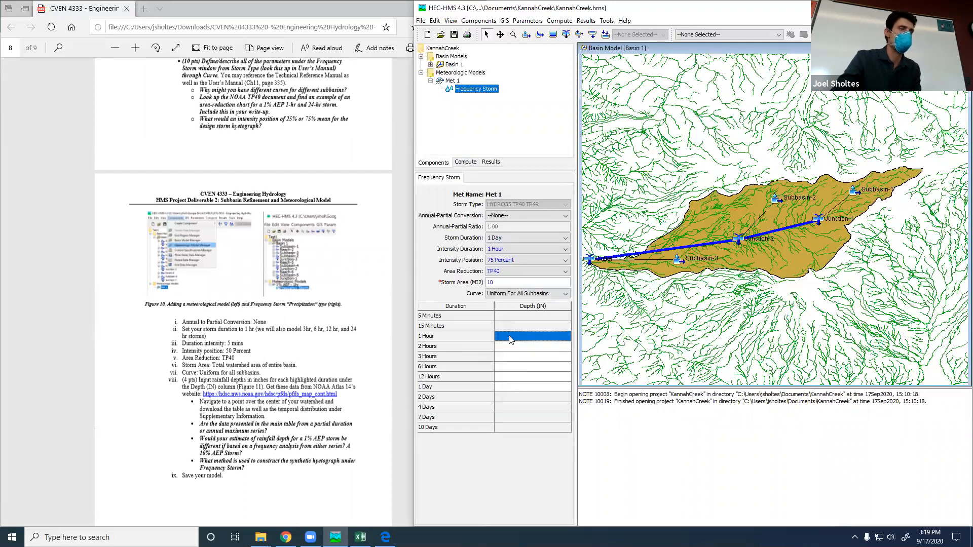
left_click(522, 388)
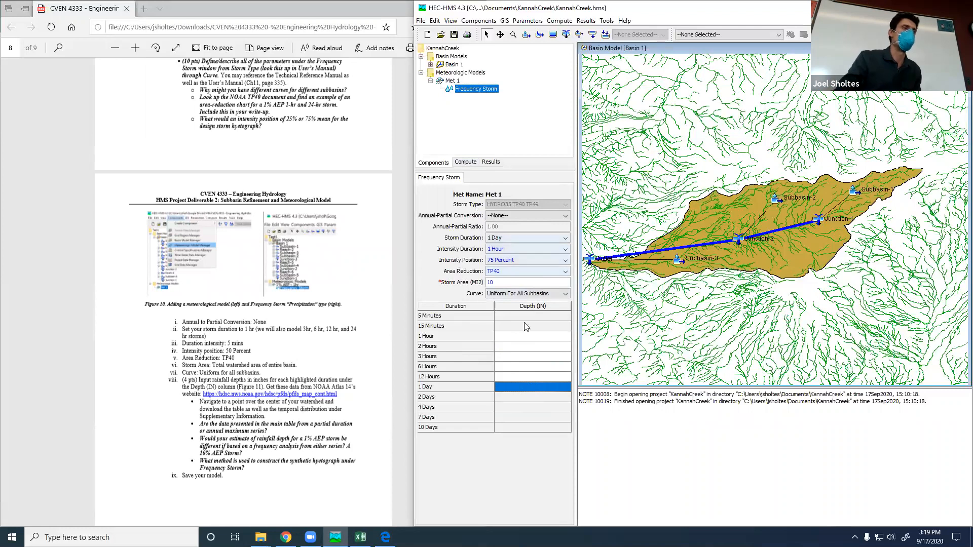
left_click(530, 338)
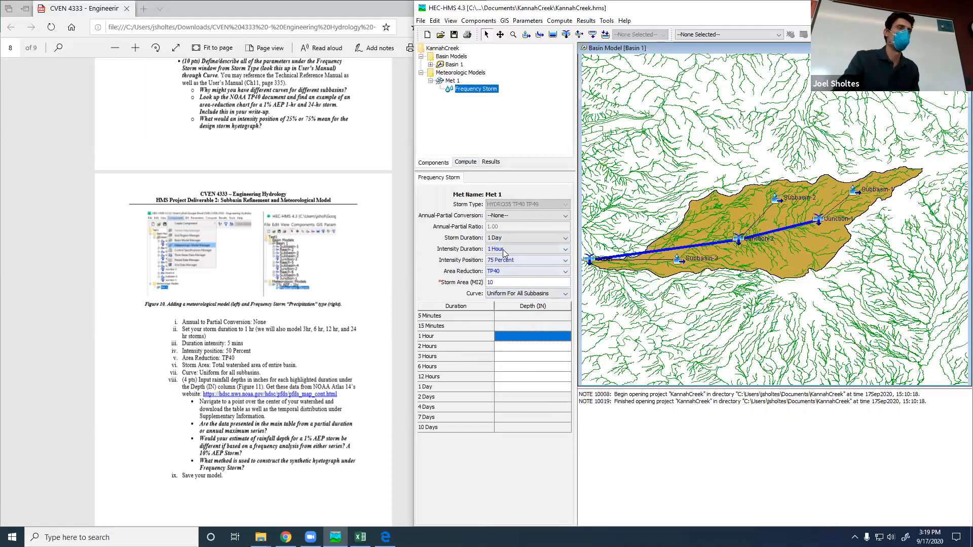
left_click(514, 348)
left_click(514, 357)
left_click(515, 367)
left_click(517, 378)
left_click(523, 388)
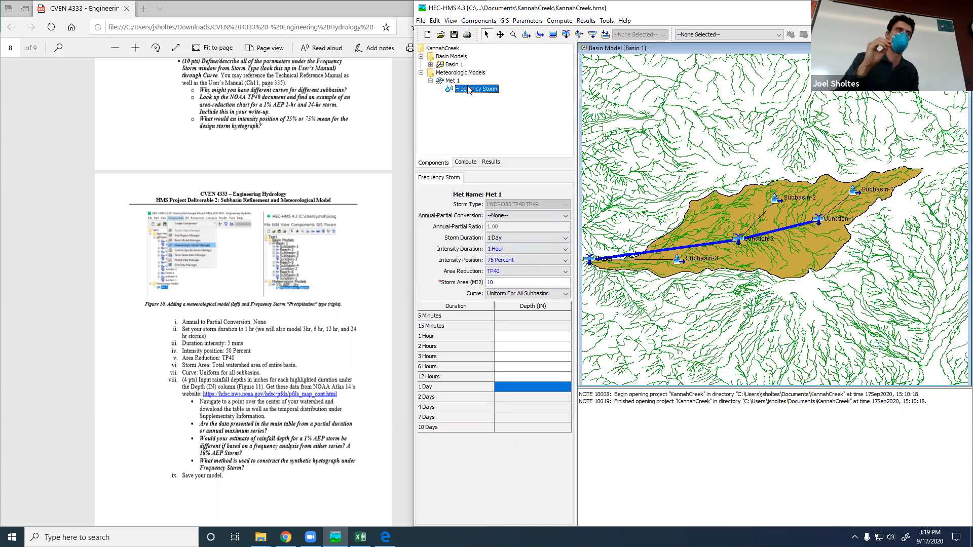
left_click_drag(516, 337, 512, 390)
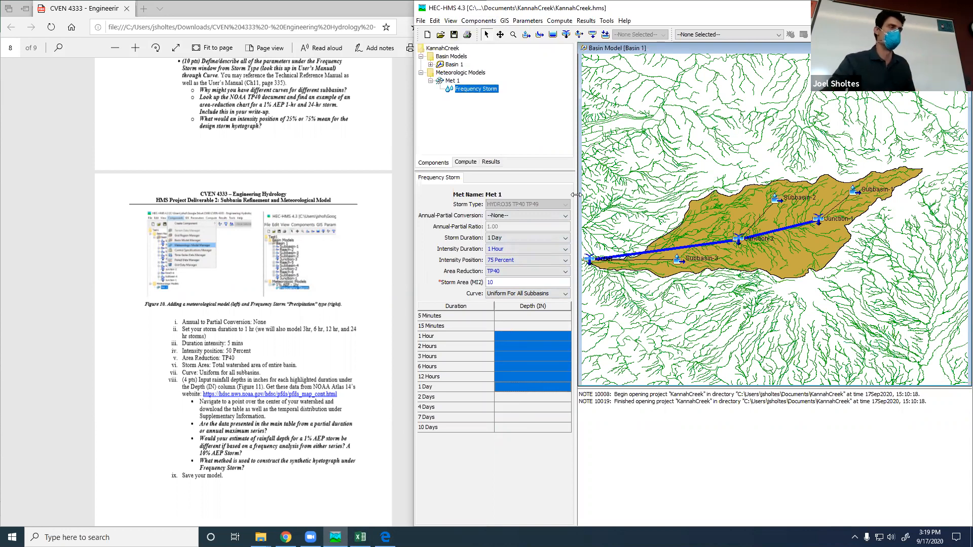
left_click_drag(576, 195, 512, 178)
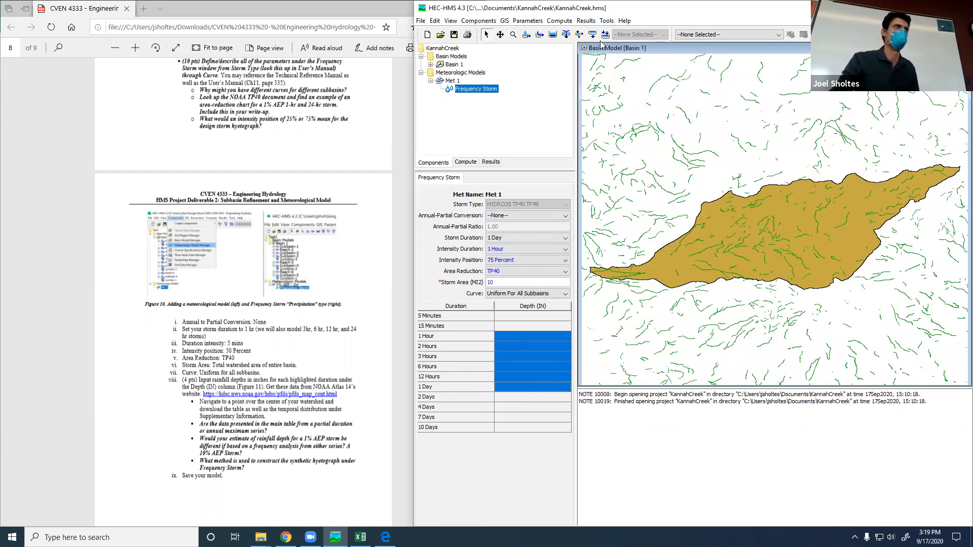